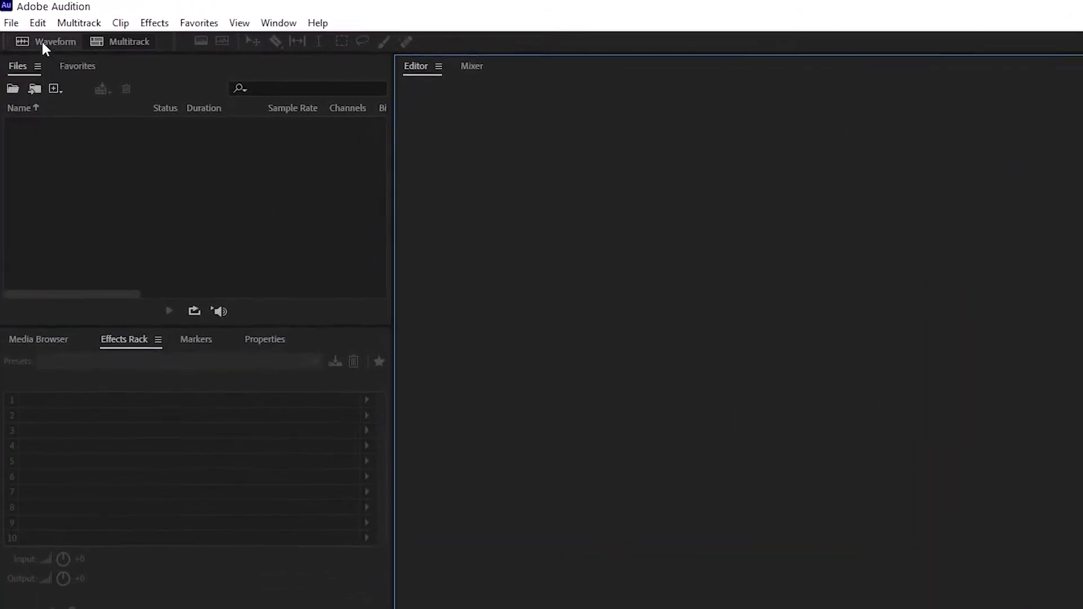
# Step: Set the default audio input to the FIFINE K690 microphone, keeping headphones as default output
pyautogui.click(27, 18)
pyautogui.moveTo(189, 490)
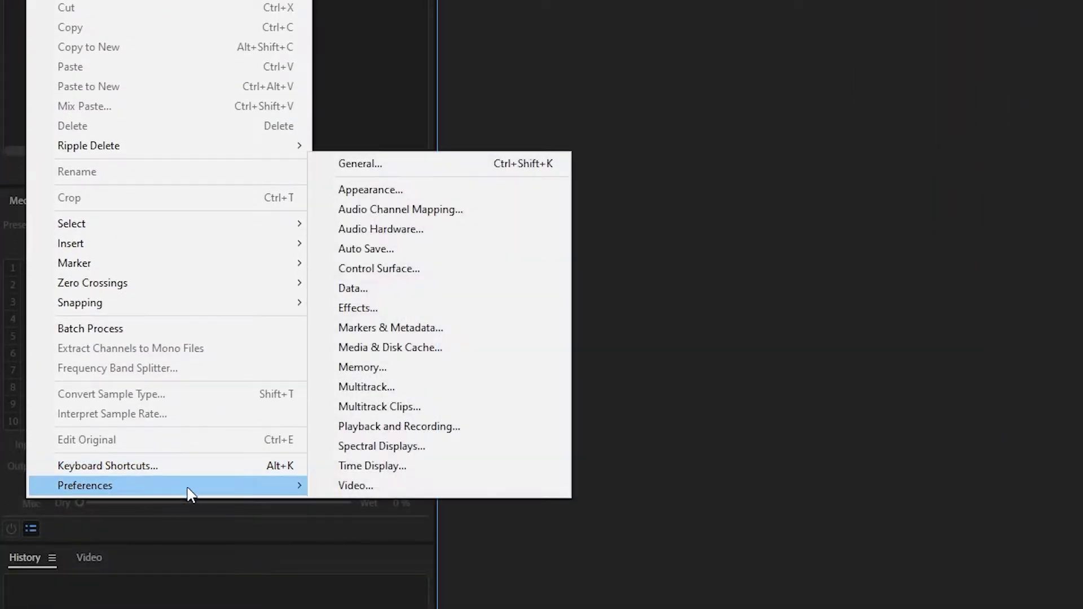
pyautogui.click(449, 235)
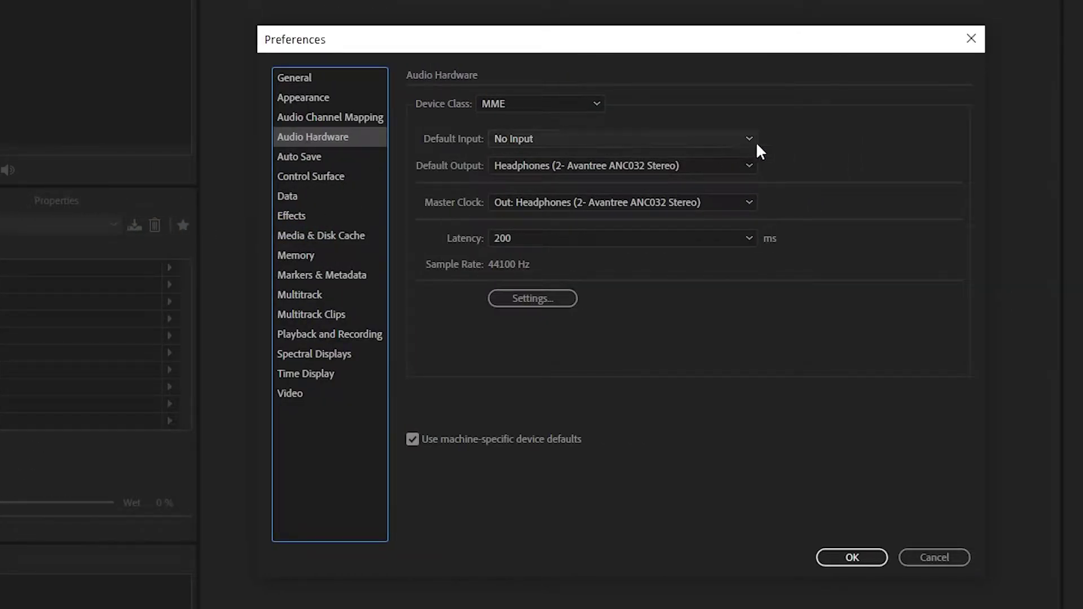
pyautogui.click(754, 140)
pyautogui.click(720, 161)
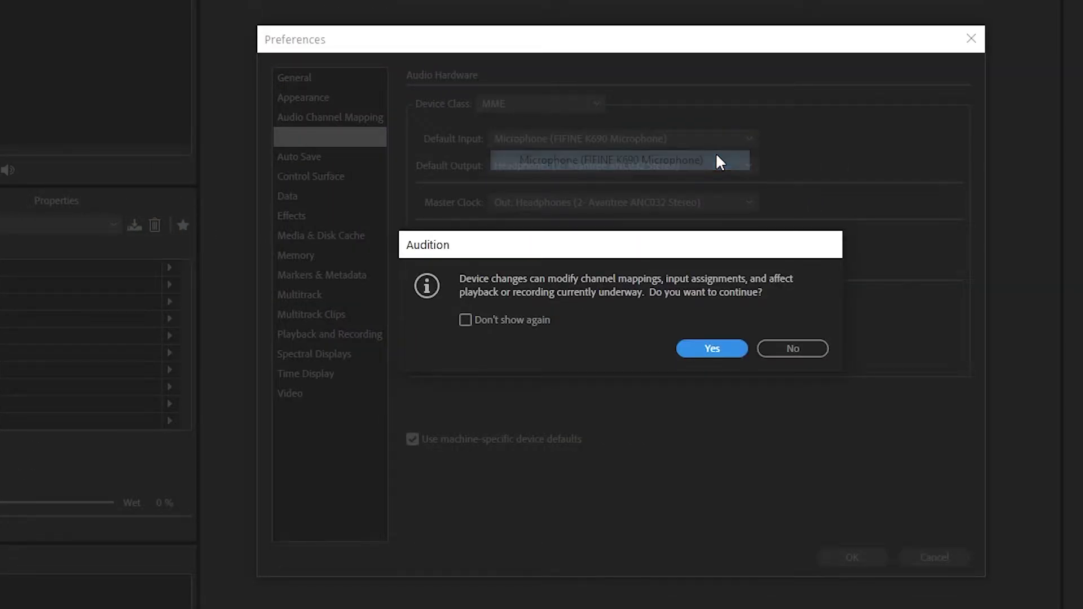
pyautogui.click(728, 345)
pyautogui.click(750, 165)
pyautogui.click(753, 163)
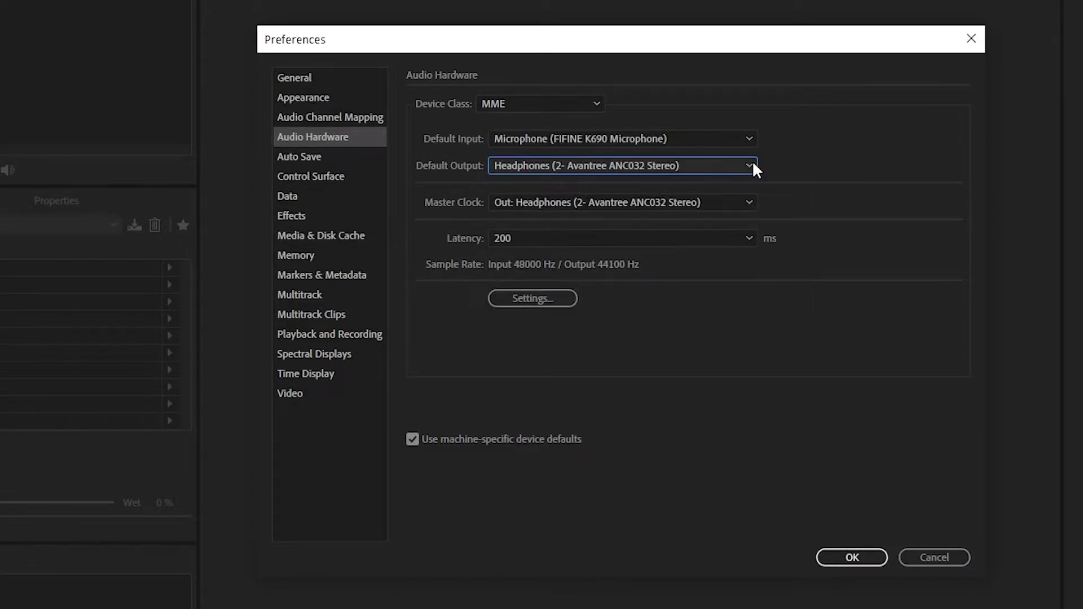
pyautogui.click(850, 557)
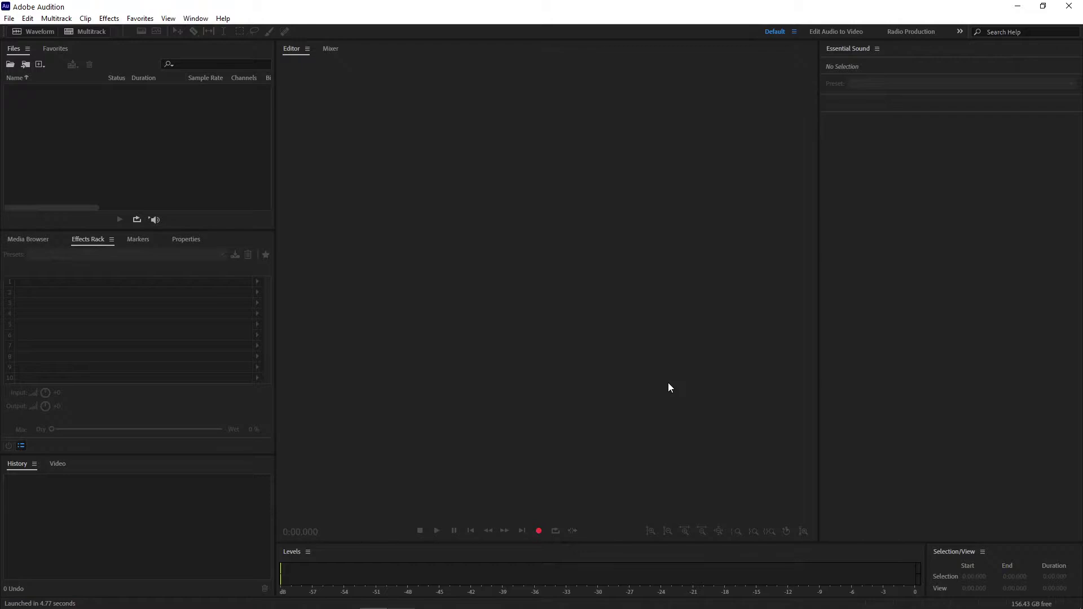
# Step: Record a roughly 7.5-second voice take into a new file, Untitled 1, with default settings
pyautogui.click(538, 530)
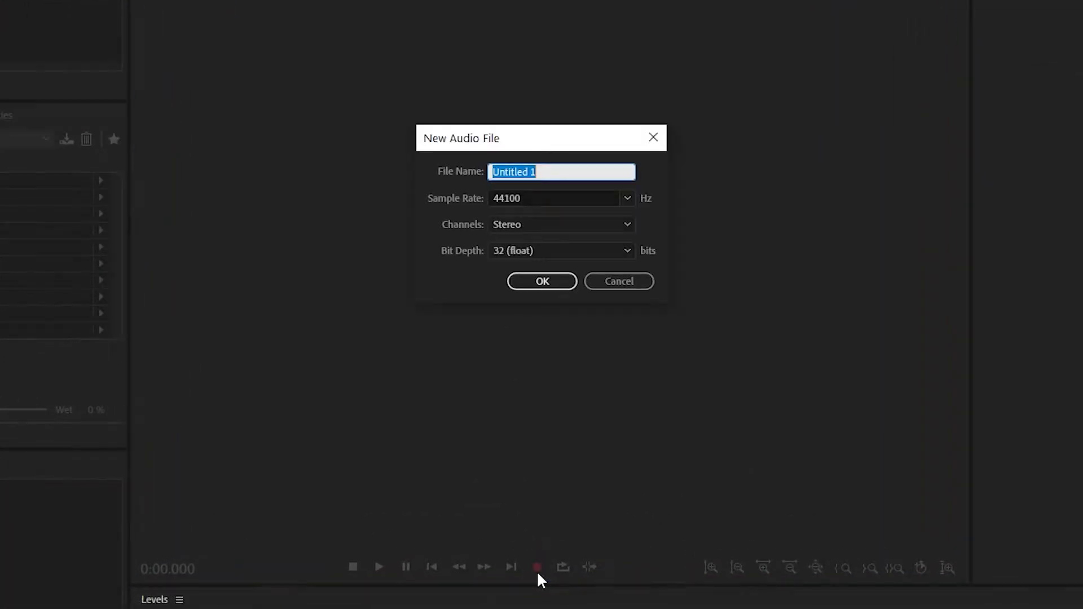
pyautogui.click(540, 281)
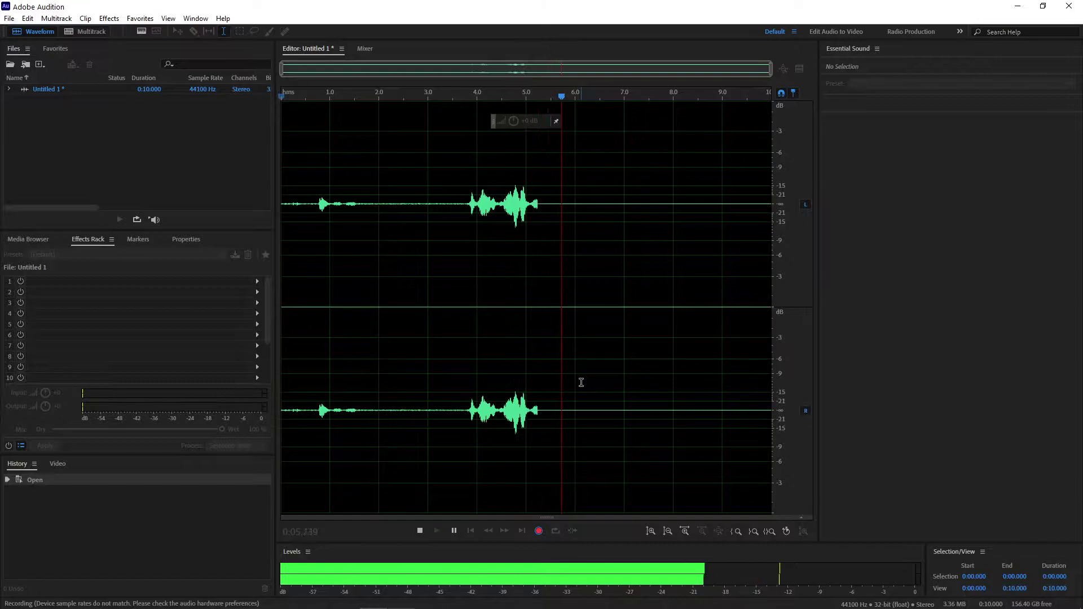
pyautogui.click(420, 530)
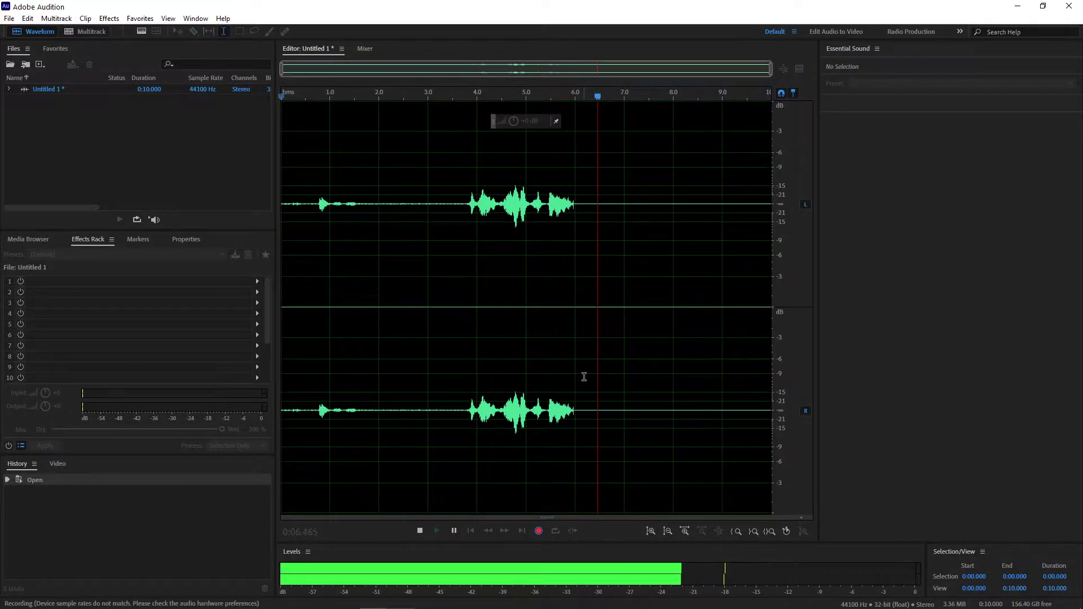
pyautogui.click(420, 532)
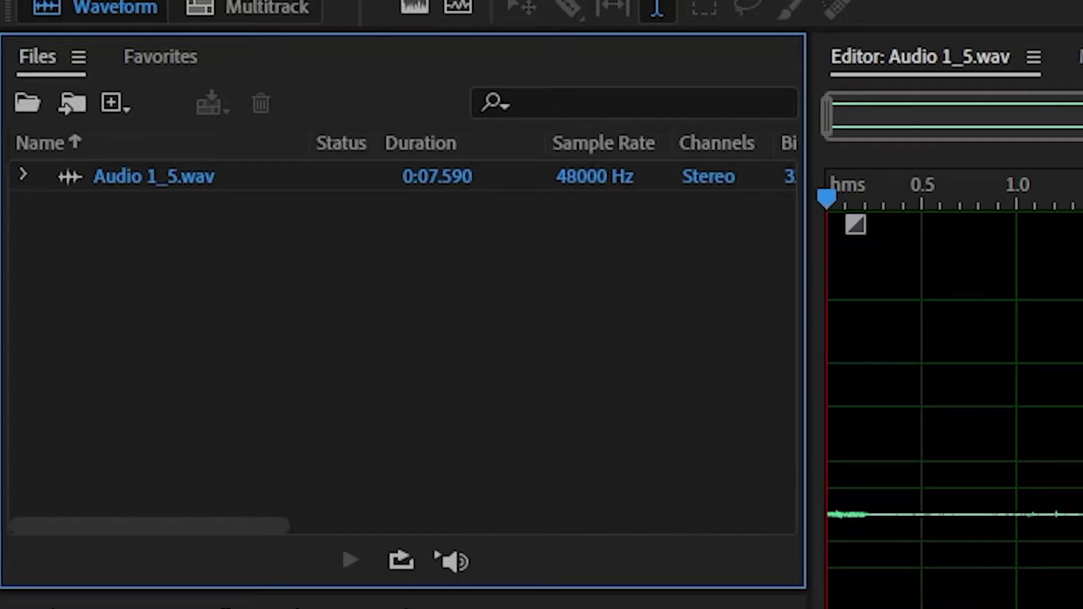
# Step: Preview the Audio 1_5.wav recording from the Media Browser
pyautogui.click(117, 34)
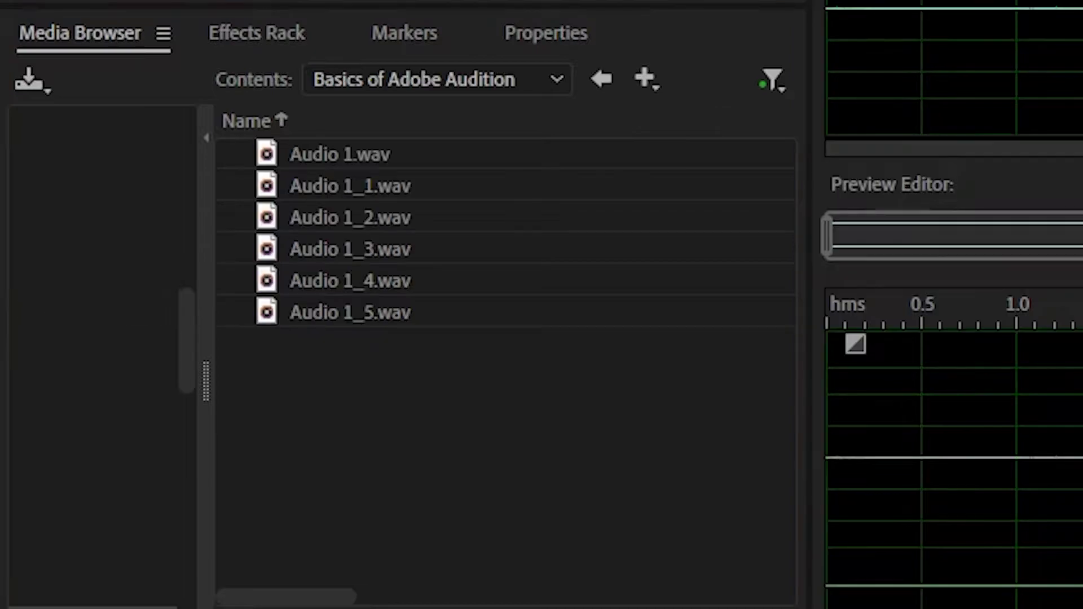
pyautogui.click(346, 271)
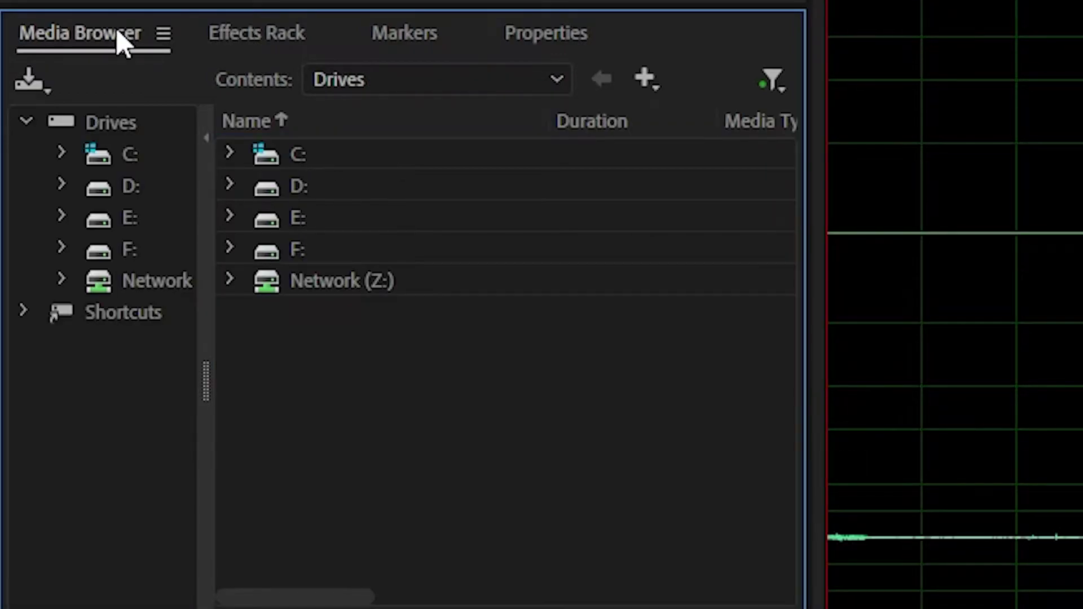
# Step: Display the Audio 1_5.wav properties, showing its 0:07.590 duration and 48000 Hz sample rate
pyautogui.click(254, 41)
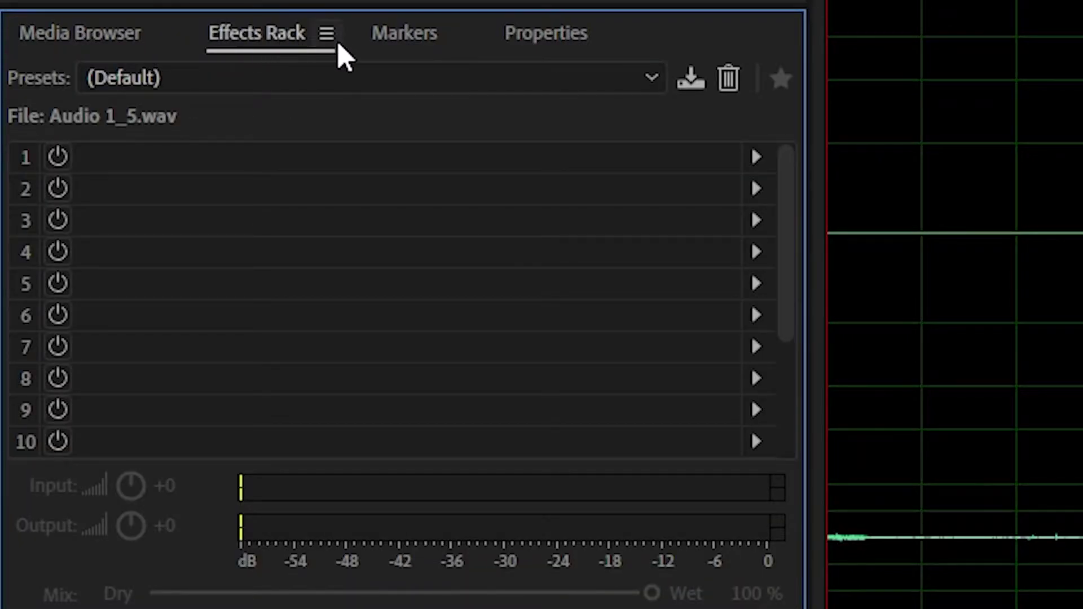
pyautogui.click(413, 50)
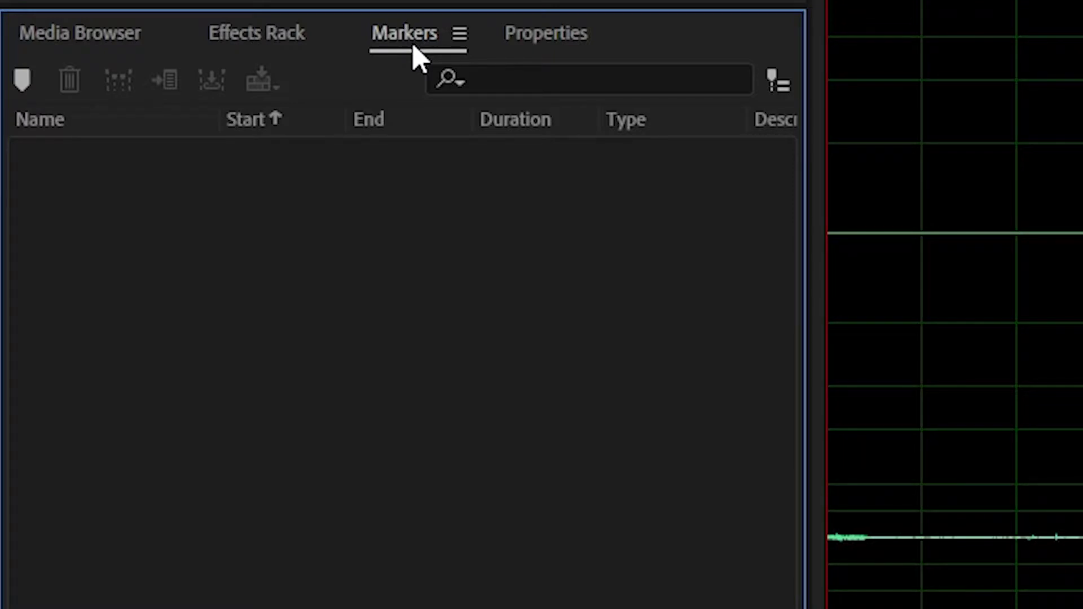
pyautogui.click(546, 44)
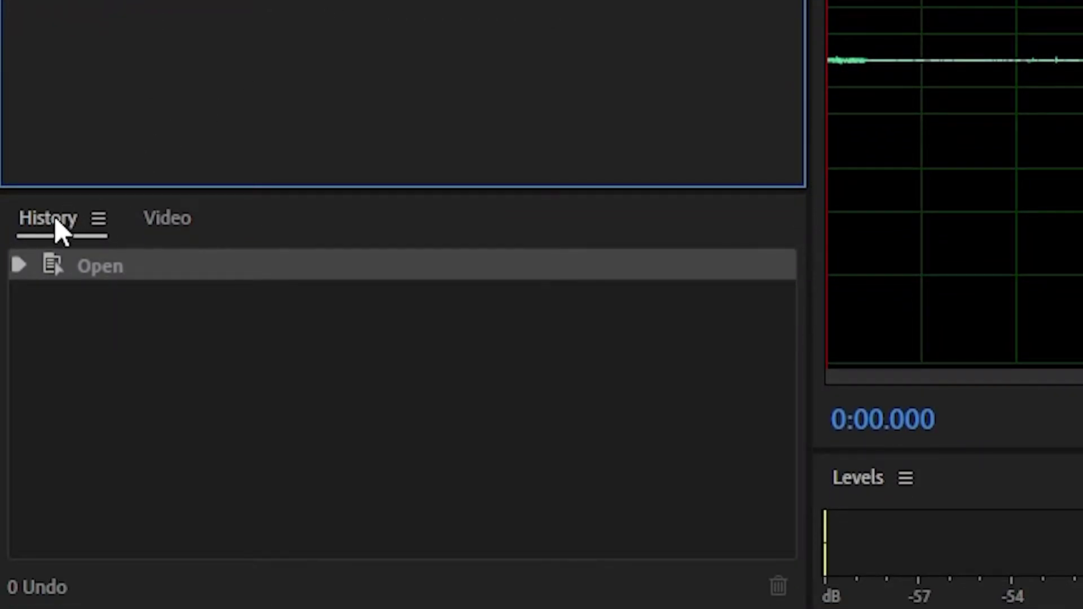
# Step: Switch the panel from the edit History list to the Video panel
pyautogui.click(55, 222)
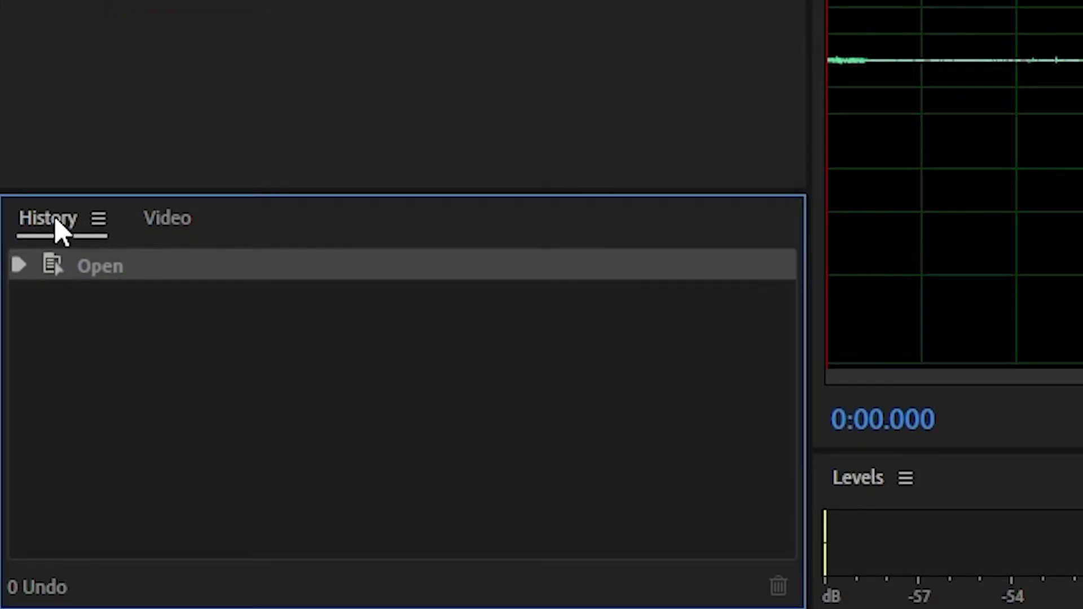
pyautogui.click(176, 224)
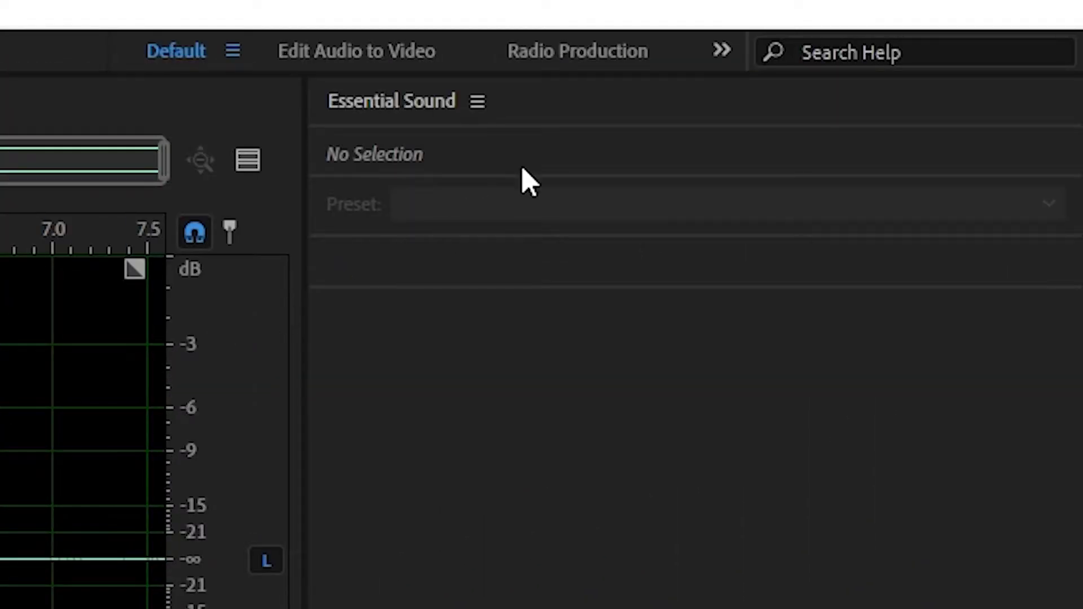
pyautogui.click(574, 111)
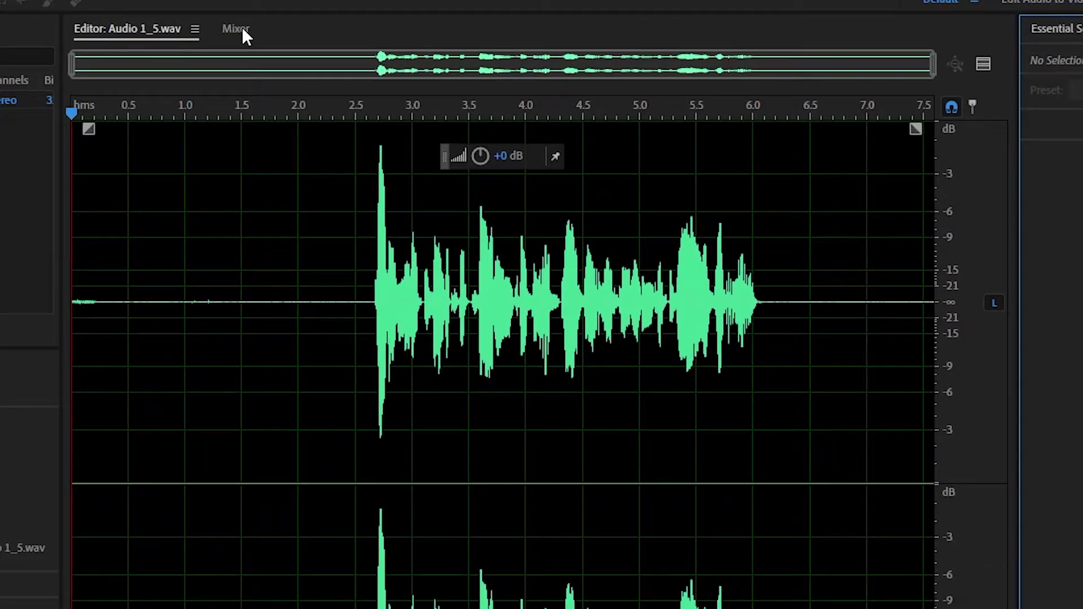
pyautogui.click(244, 35)
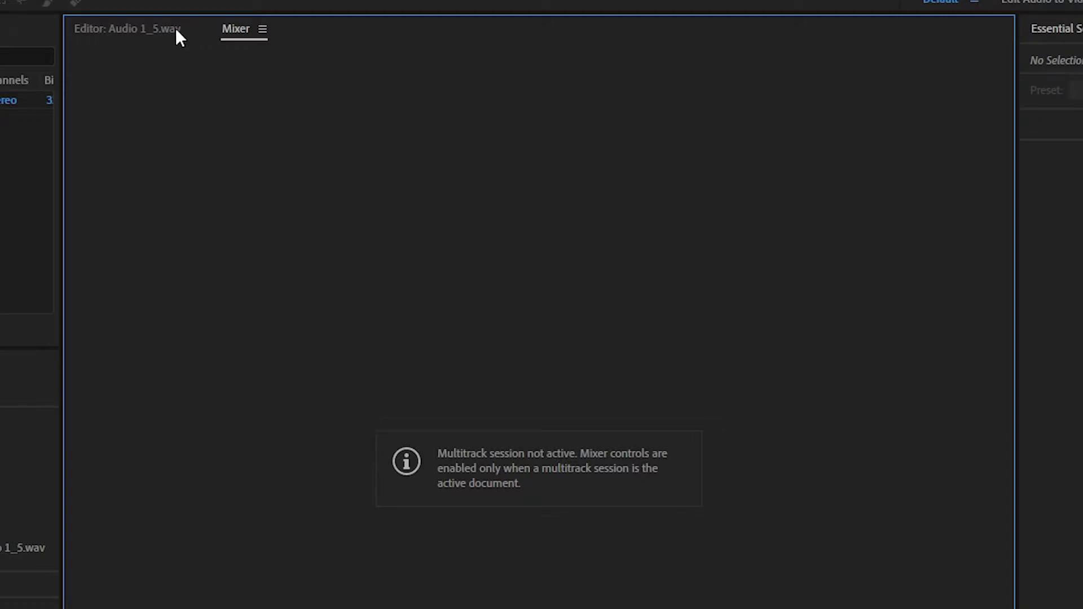
pyautogui.click(141, 33)
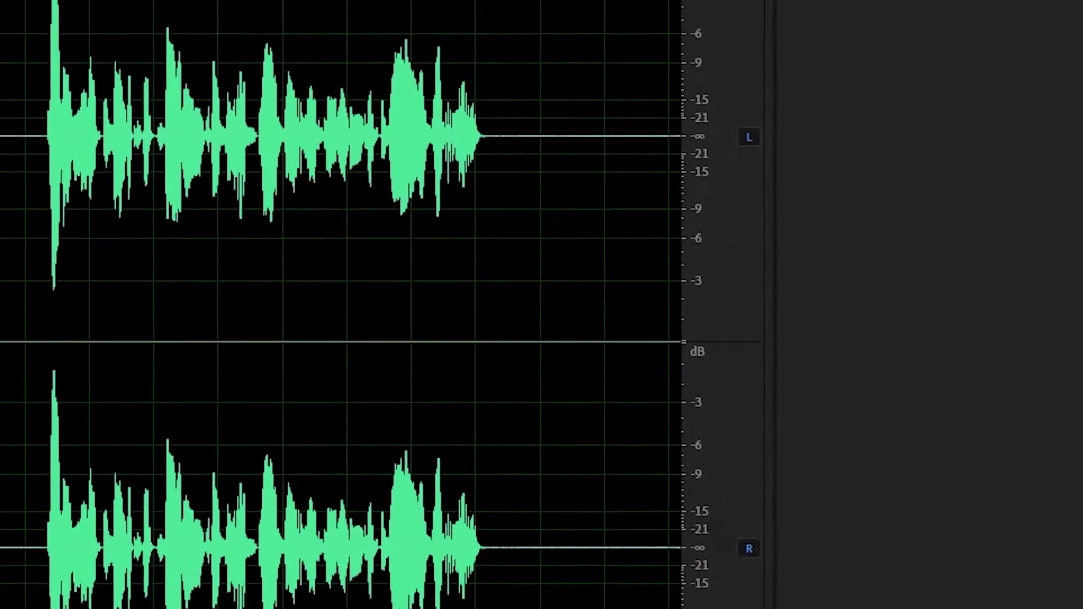
# Step: Look over the workspace list without switching, then zoom in on the recorded speech
pyautogui.click(804, 25)
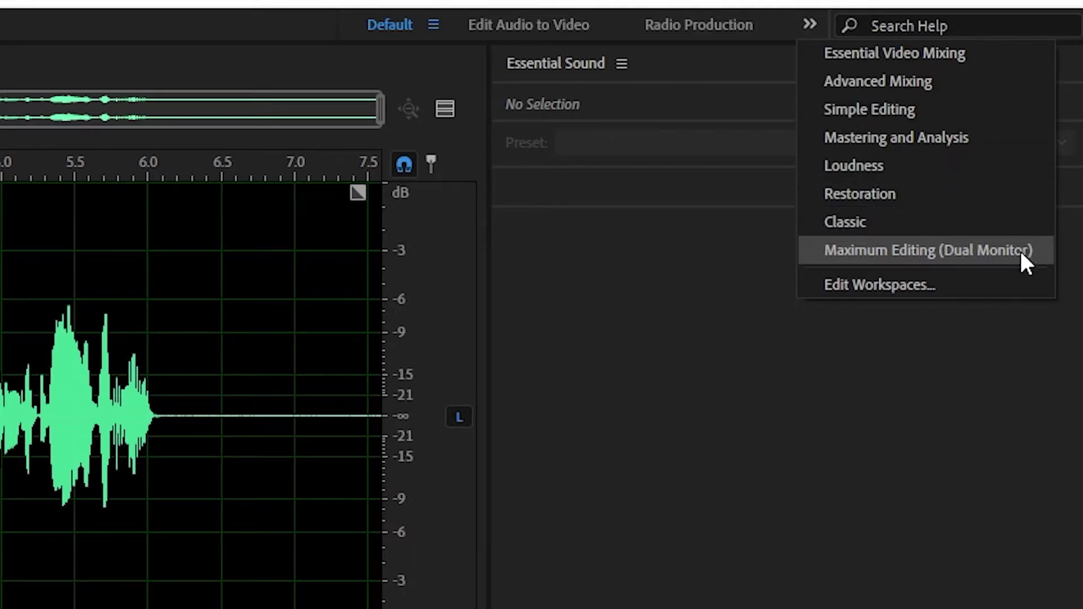
pyautogui.click(663, 424)
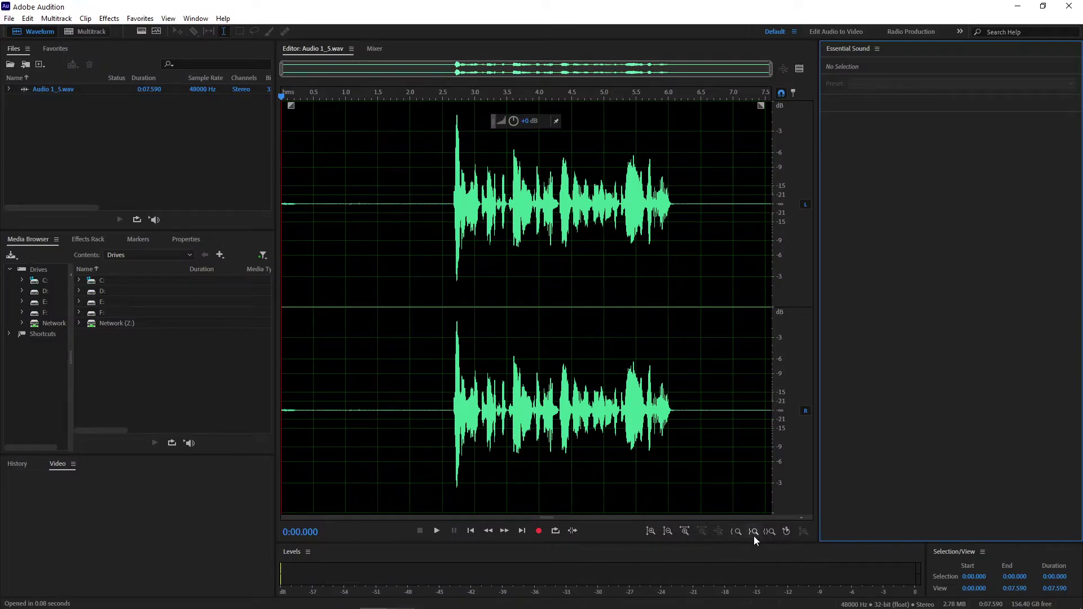
pyautogui.click(754, 532)
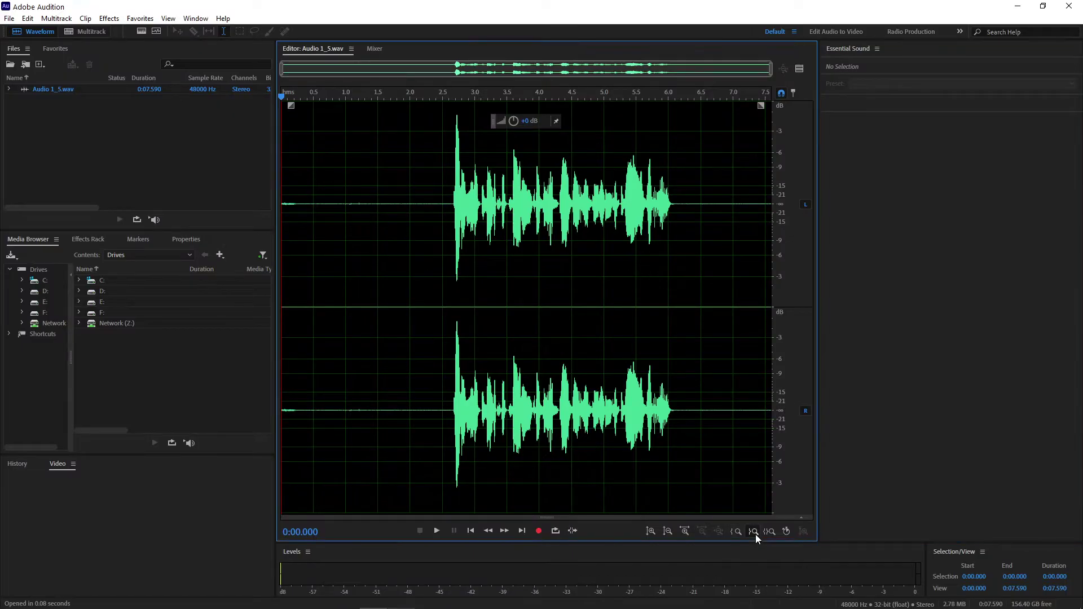
pyautogui.click(754, 531)
# Step: Zoom back out to the full waveform, with speech spanning roughly 2.7 to 6.1 seconds
pyautogui.scroll(-3, 613, 418)
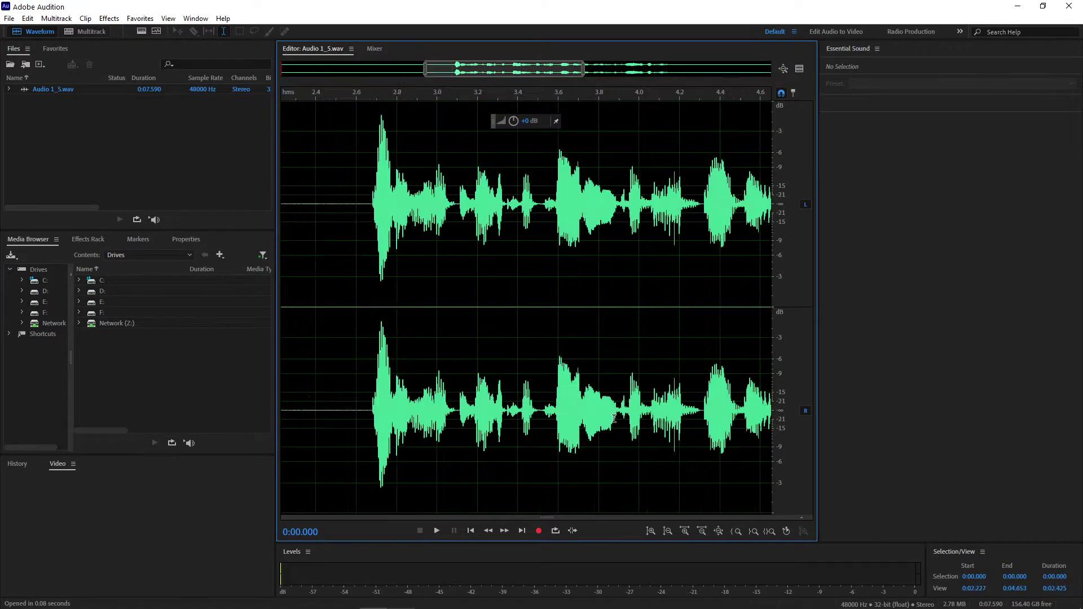
pyautogui.scroll(3, 614, 417)
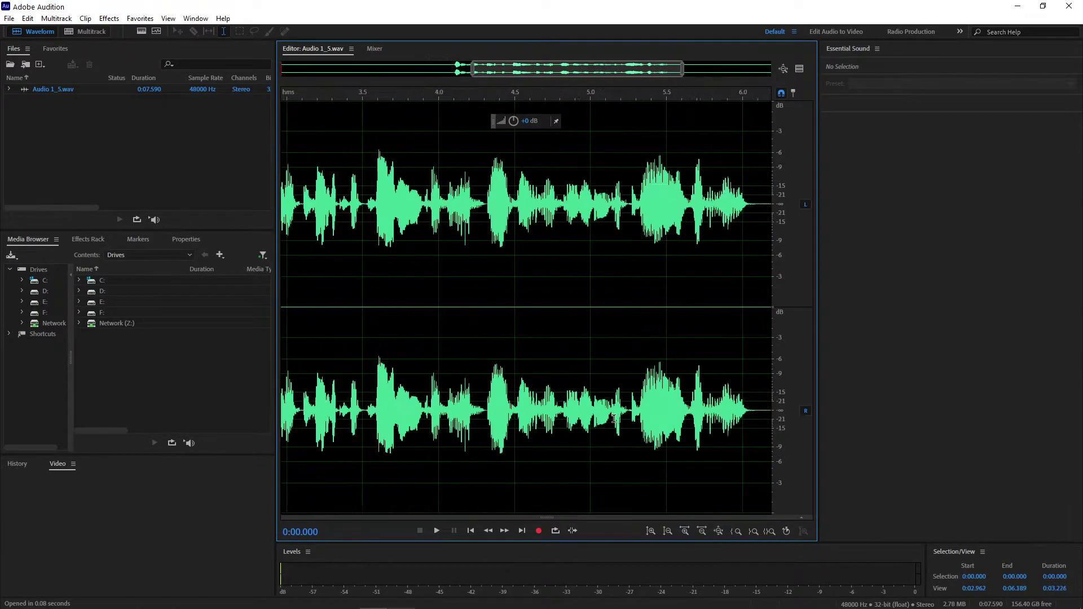
pyautogui.scroll(-5, 613, 418)
pyautogui.scroll(3, 334, 405)
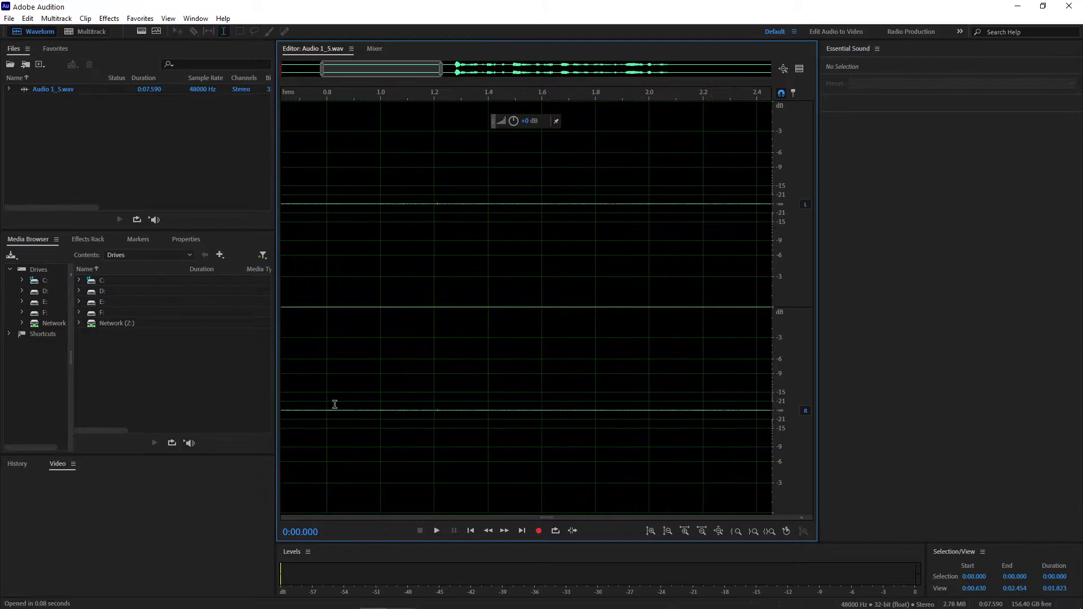
pyautogui.scroll(-4, 335, 404)
pyautogui.scroll(1, 663, 401)
pyautogui.scroll(5, 663, 400)
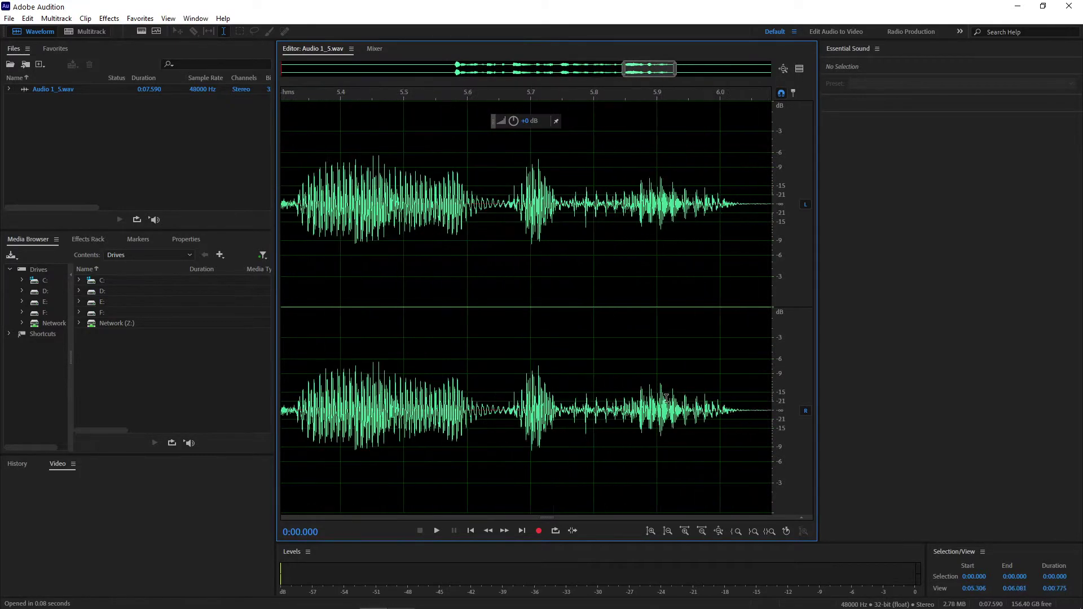
pyautogui.scroll(-2, 666, 400)
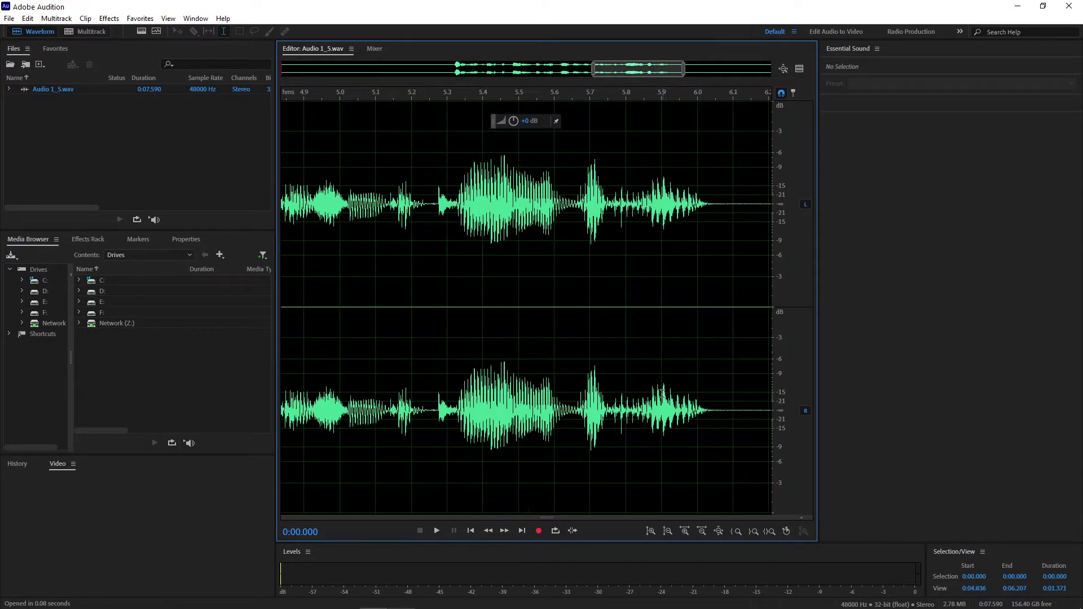
pyautogui.hscroll(-4, 644, 386)
pyautogui.scroll(-4, 643, 386)
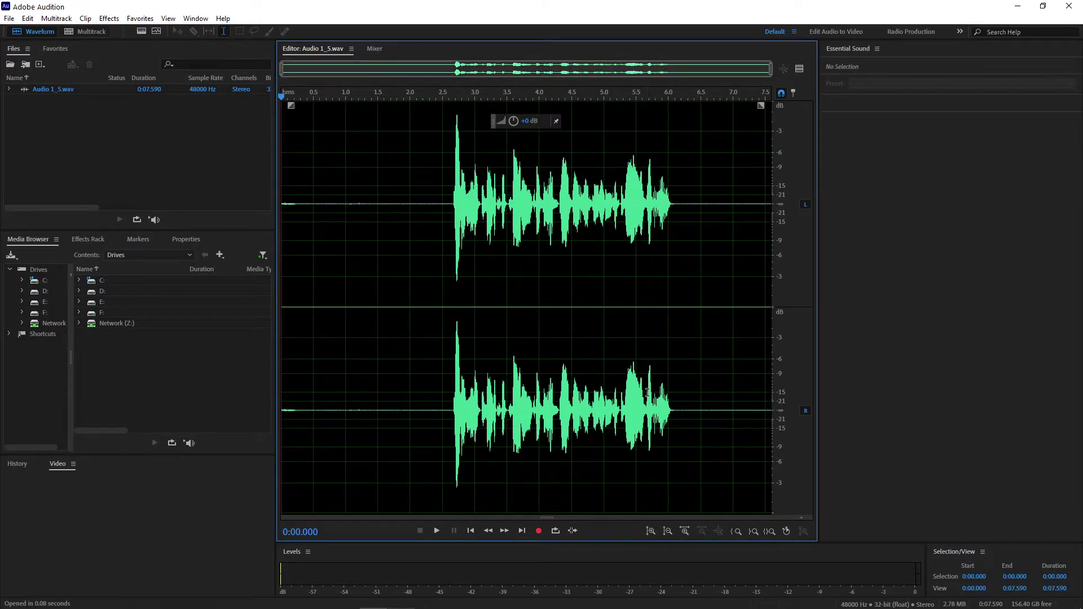
# Step: Add a Single-band Compressor with the Pancake Batter preset to Effects Rack slot 1
pyautogui.click(97, 240)
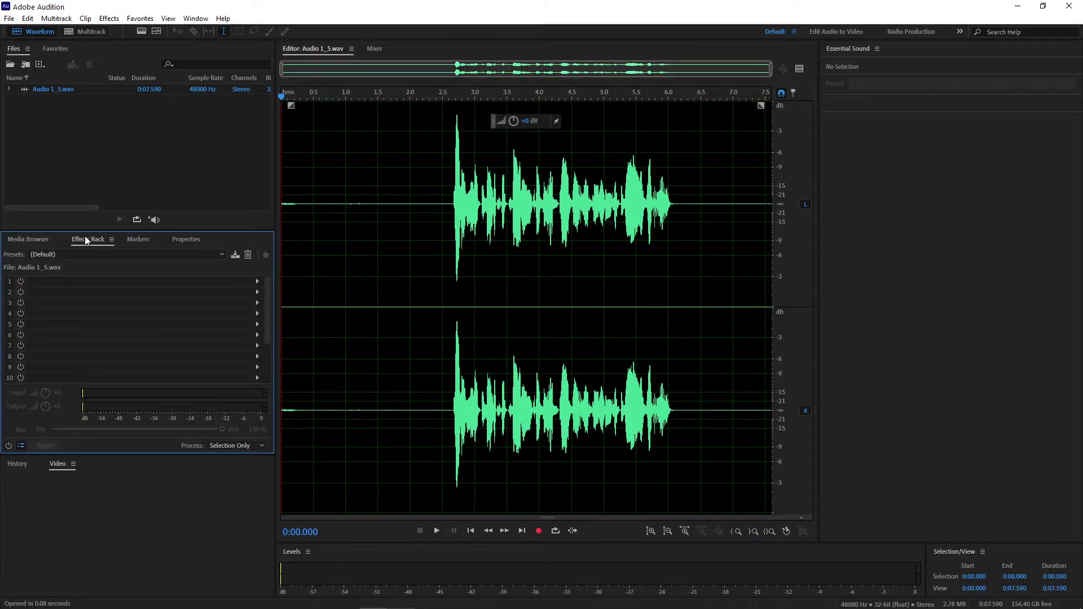
pyautogui.click(258, 281)
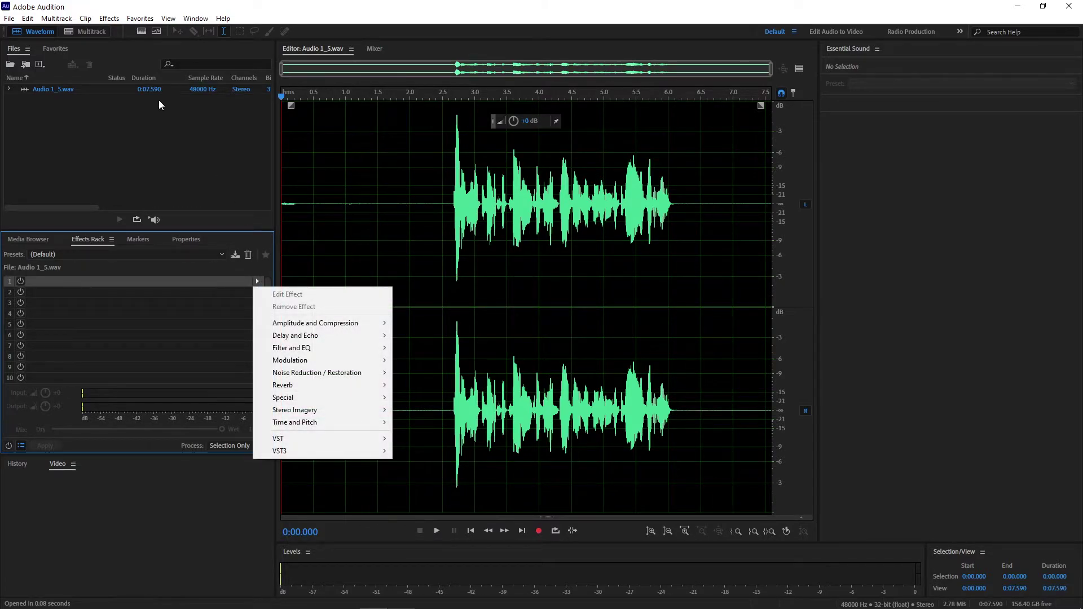
pyautogui.click(116, 20)
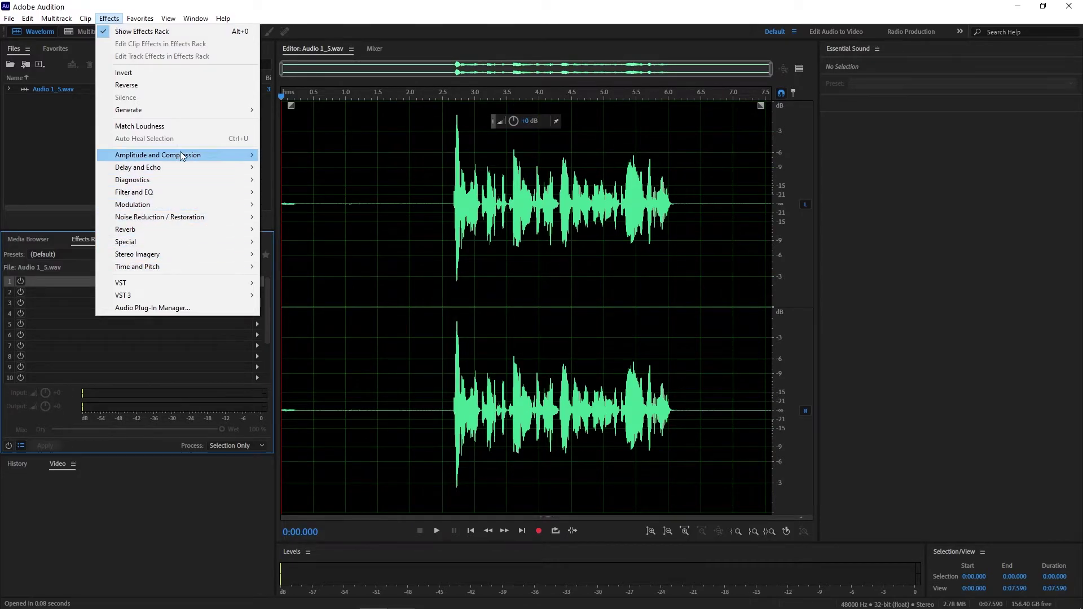
pyautogui.click(348, 26)
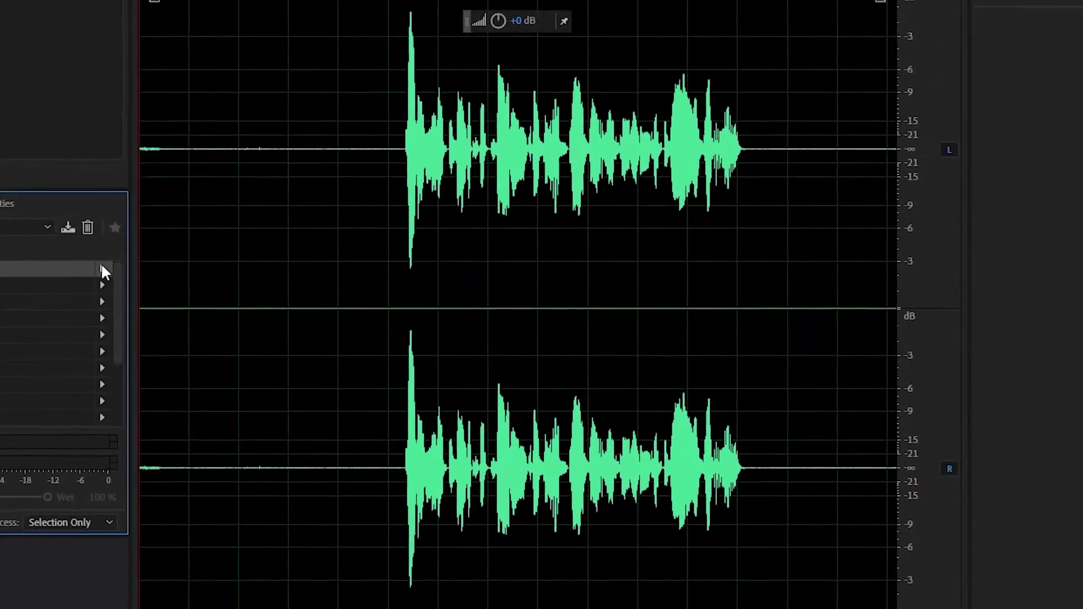
pyautogui.click(102, 271)
pyautogui.moveTo(238, 336)
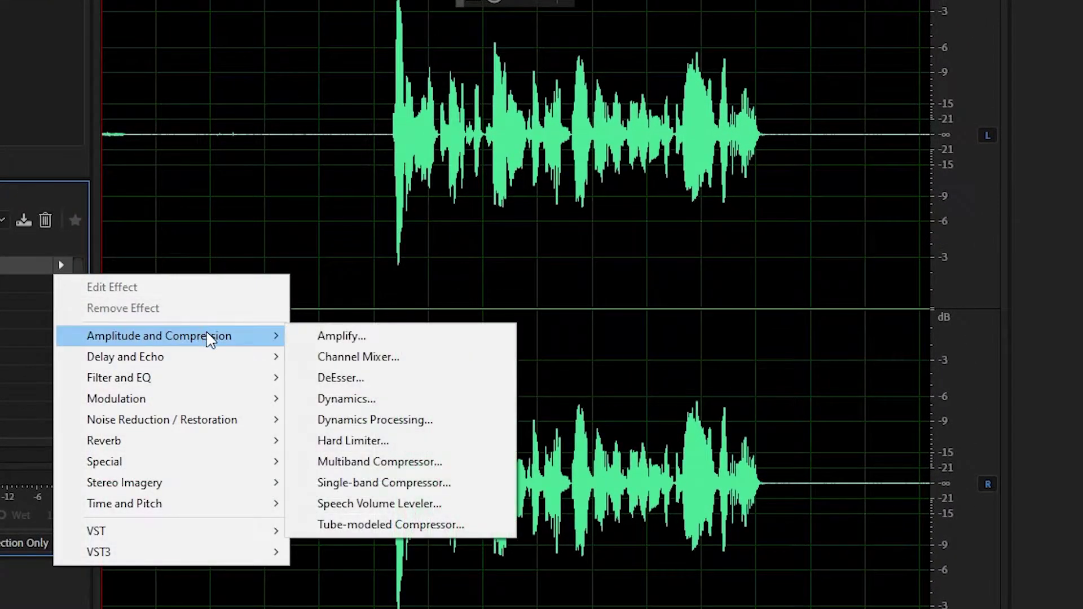
pyautogui.click(418, 483)
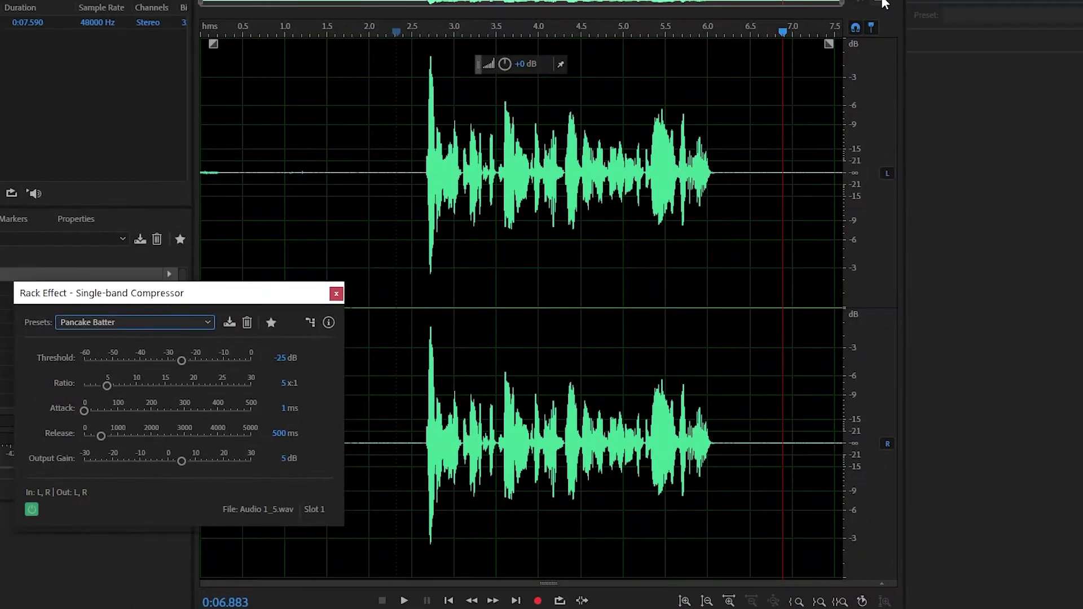
# Step: Preview the compressed voice from about 2.5 seconds, settling the output gain at 11.5 dB
pyautogui.click(883, 3)
pyautogui.click(884, 3)
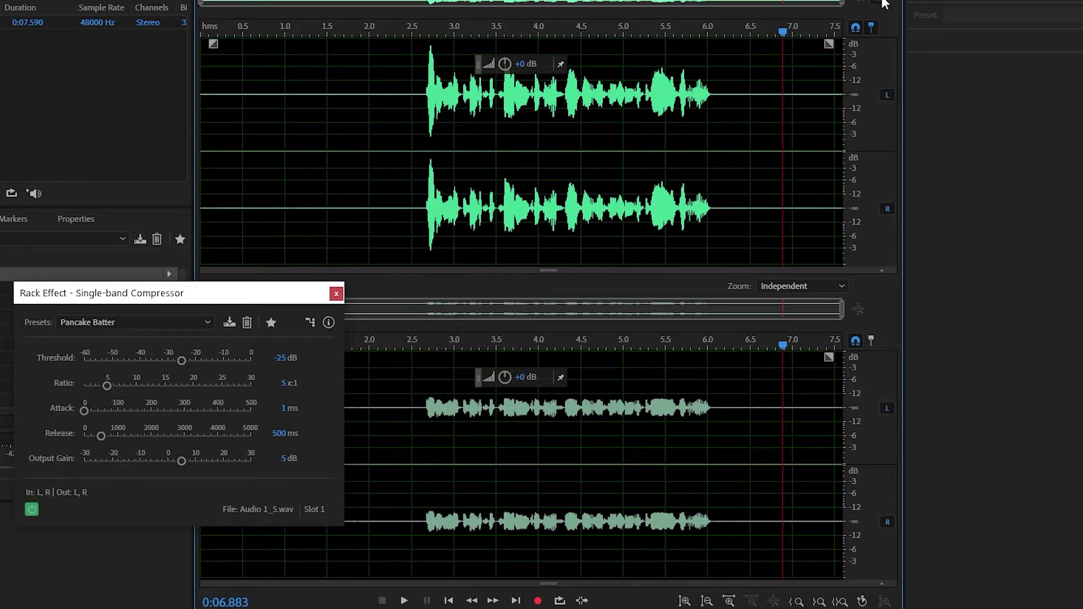
pyautogui.moveTo(447, 29); pyautogui.dragTo(416, 29)
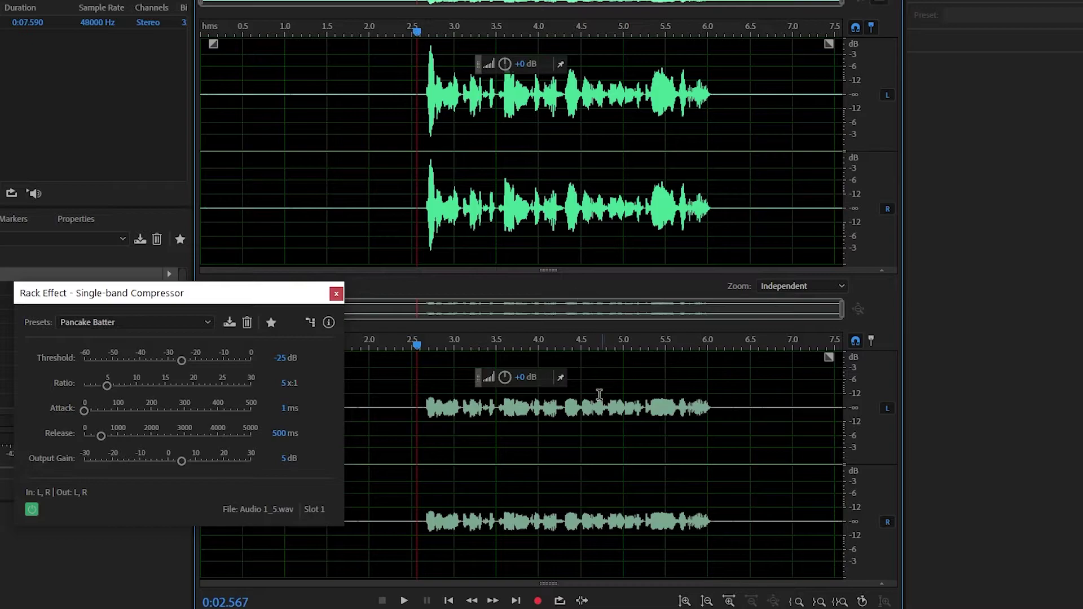
pyautogui.press('space')
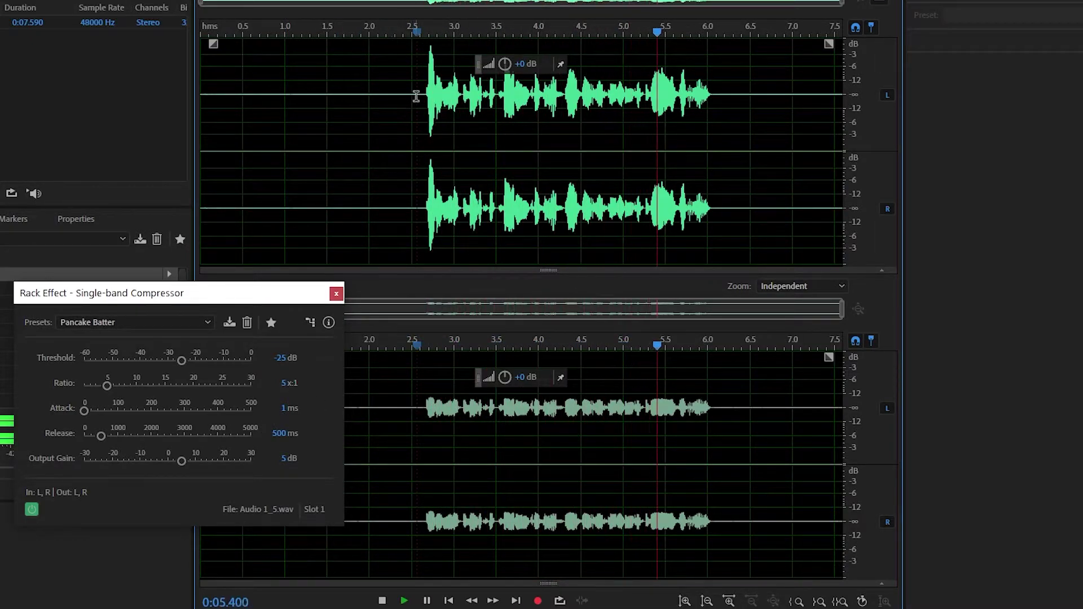
pyautogui.press('space')
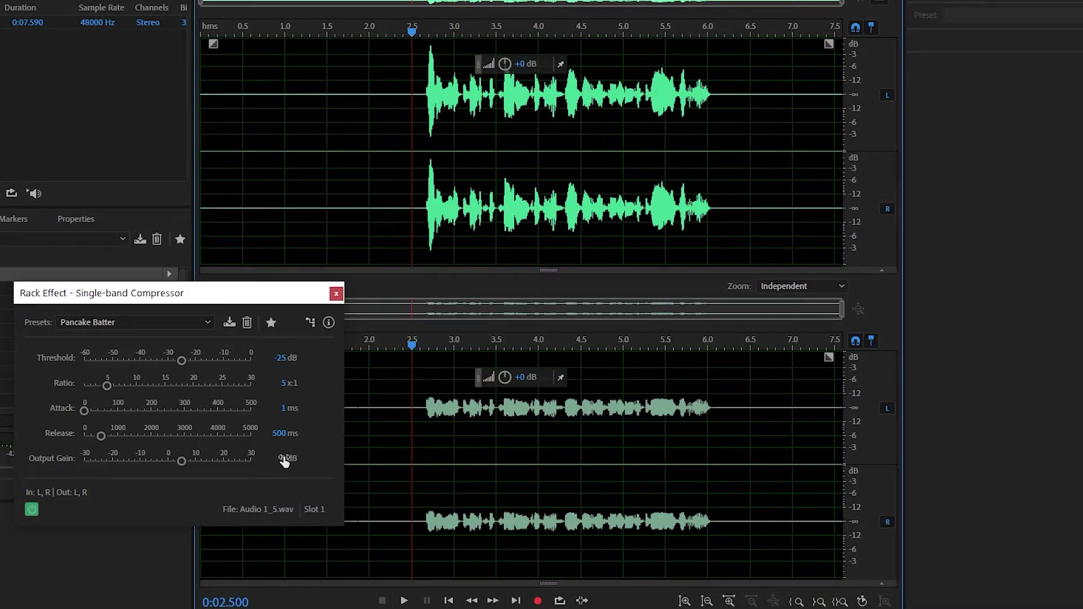
pyautogui.moveTo(283, 461)
pyautogui.mouseDown()
pyautogui.moveTo(325, 456)
pyautogui.moveTo(282, 463)
pyautogui.moveTo(302, 459)
pyautogui.mouseUp()
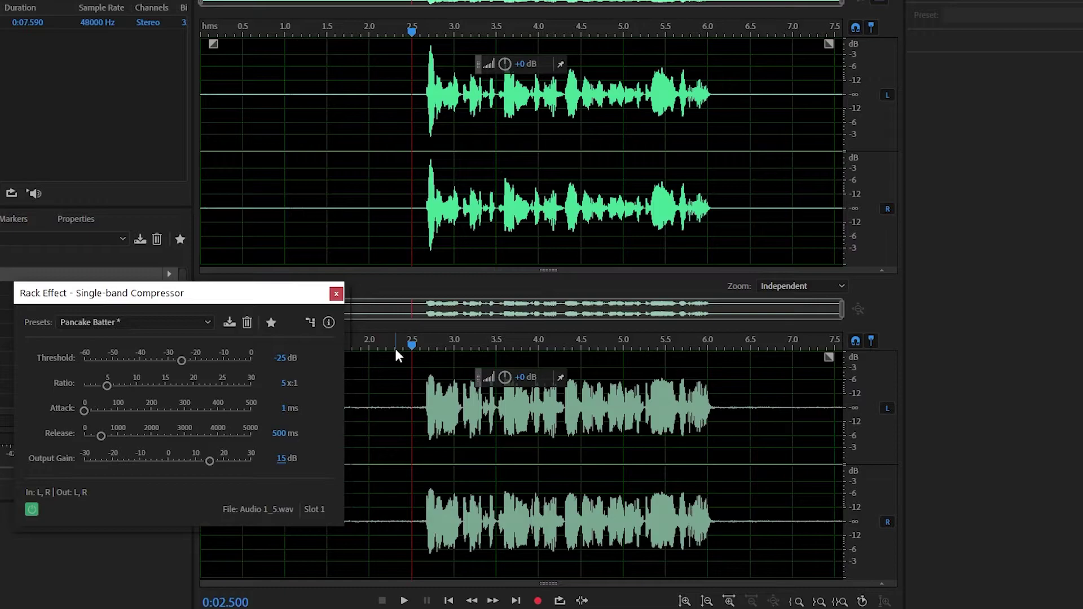
pyautogui.press('space')
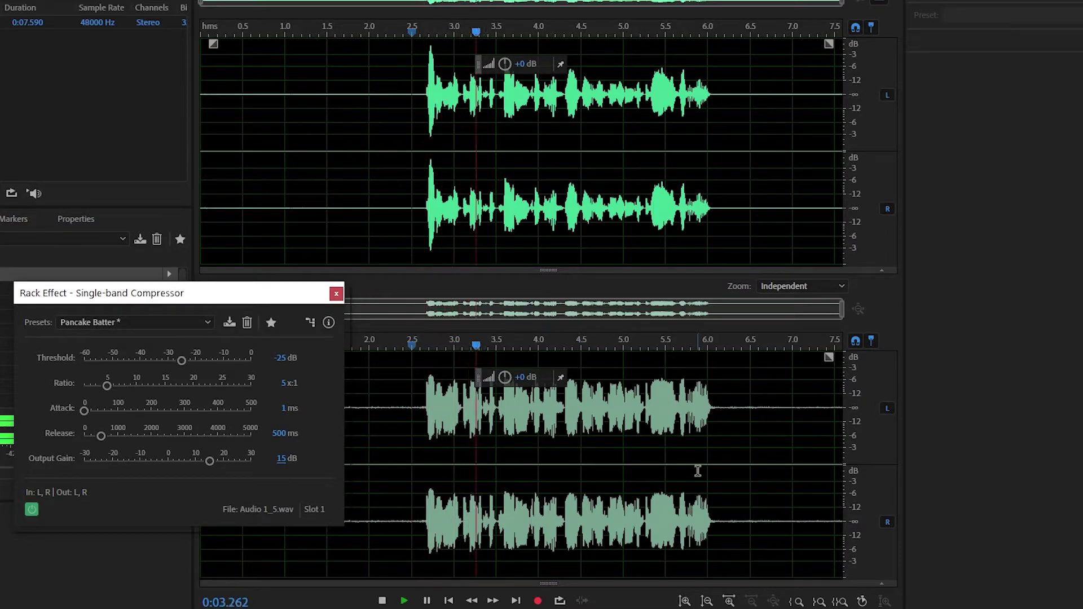
pyautogui.moveTo(281, 459); pyautogui.dragTo(260, 459)
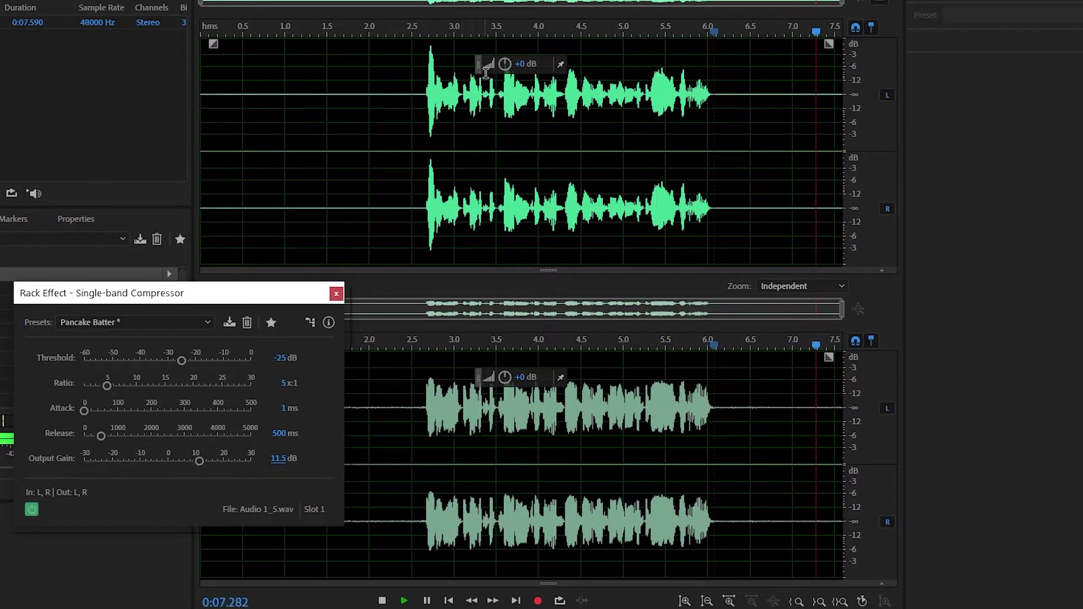
pyautogui.press('space')
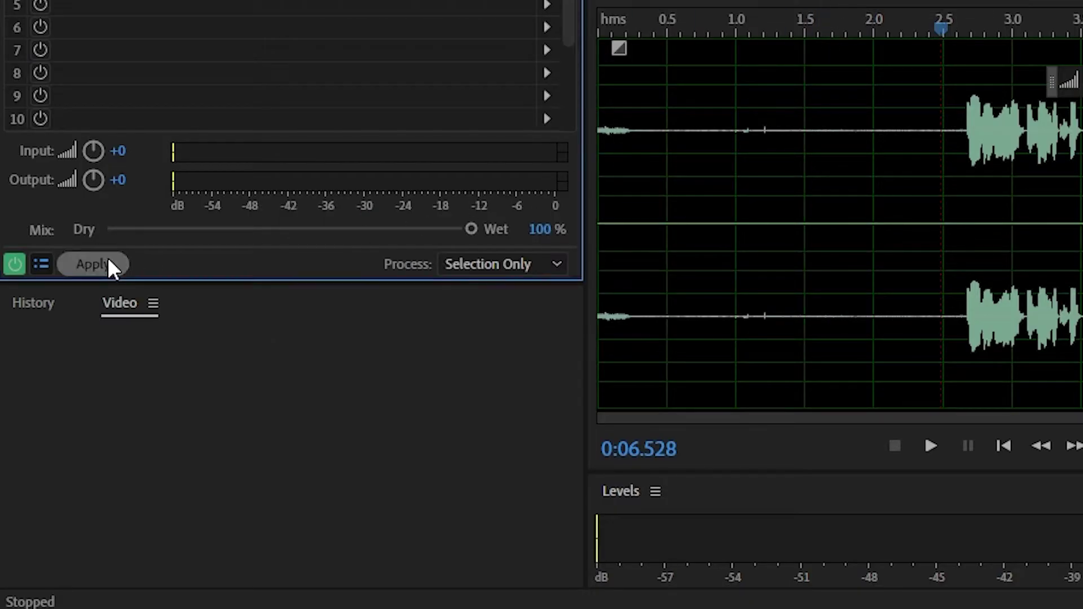
# Step: Apply the compressor, then revert history to the Add Single-band Compressor state, deleting later steps
pyautogui.click(108, 263)
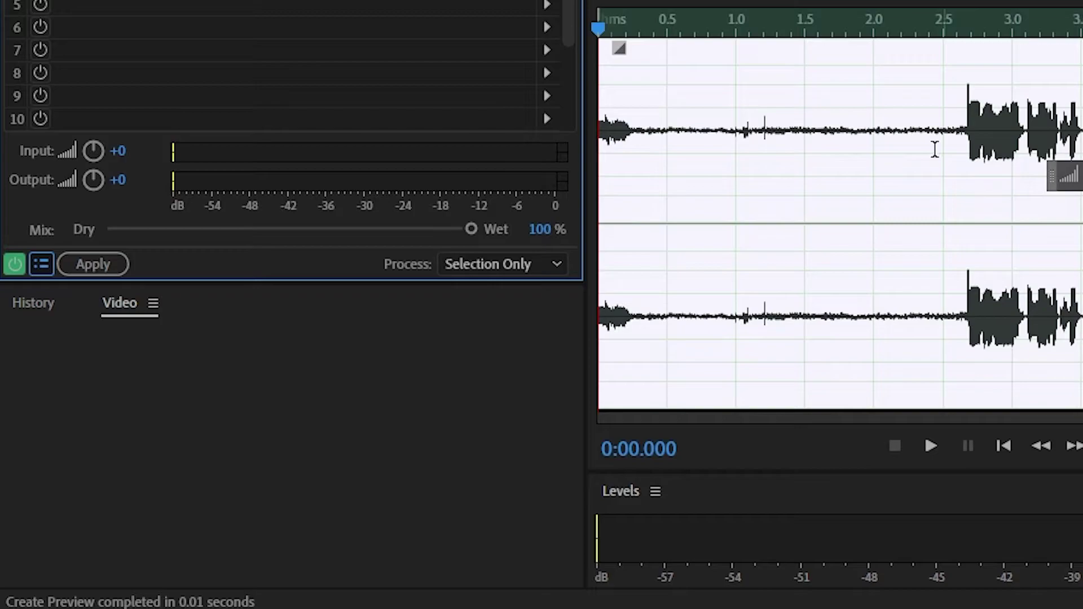
pyautogui.click(914, 135)
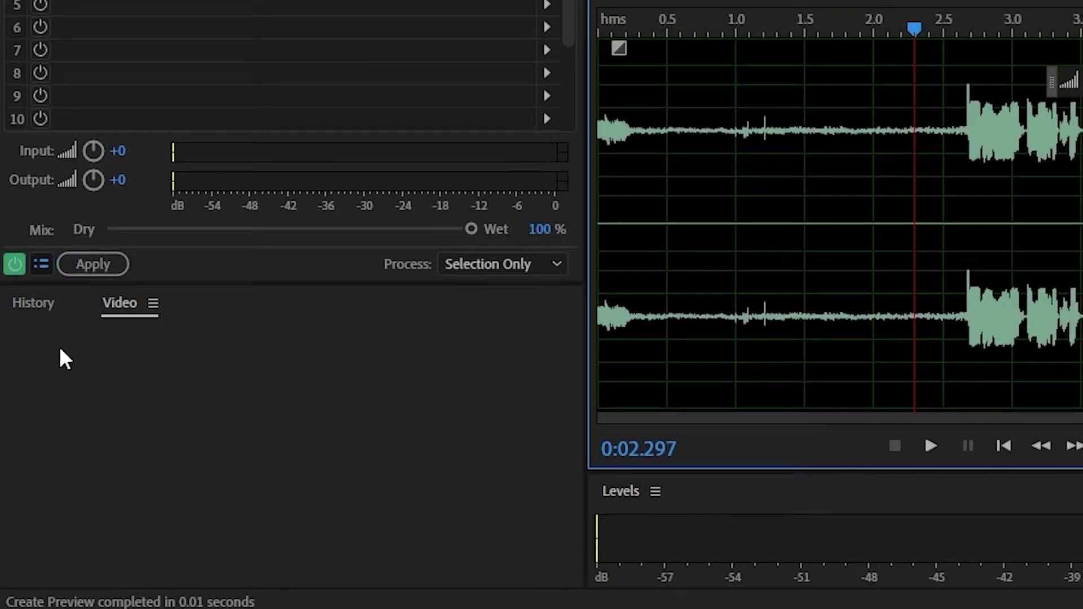
pyautogui.click(17, 307)
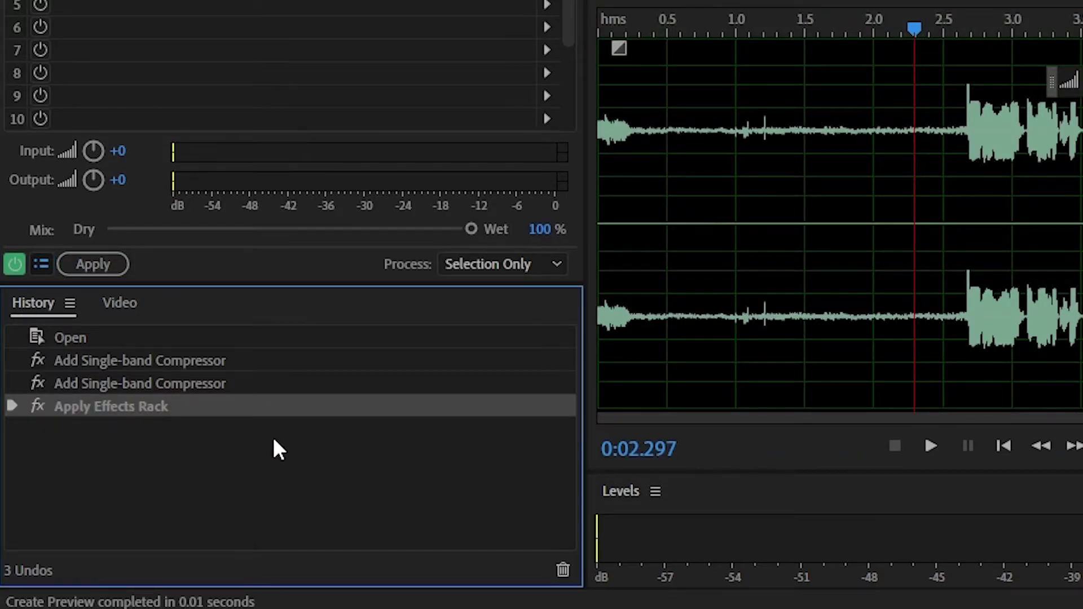
pyautogui.click(218, 386)
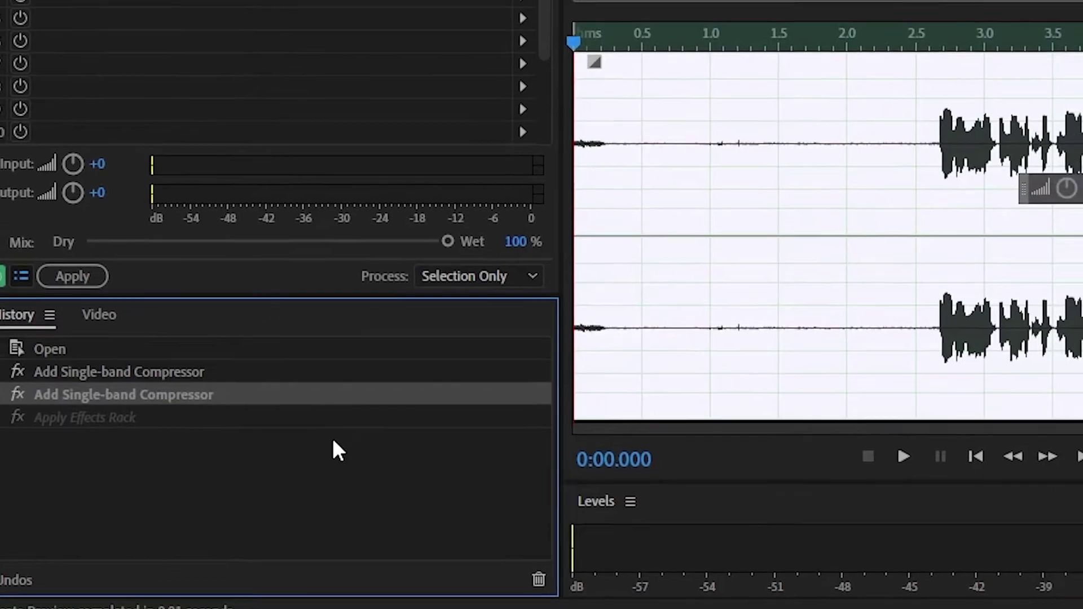
pyautogui.click(563, 569)
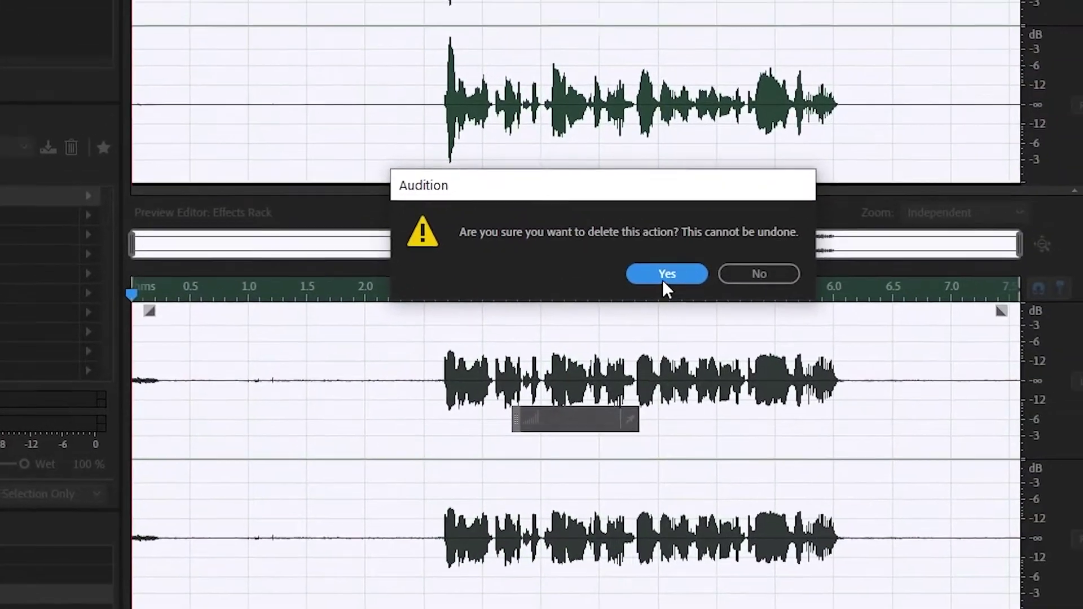
pyautogui.click(842, 193)
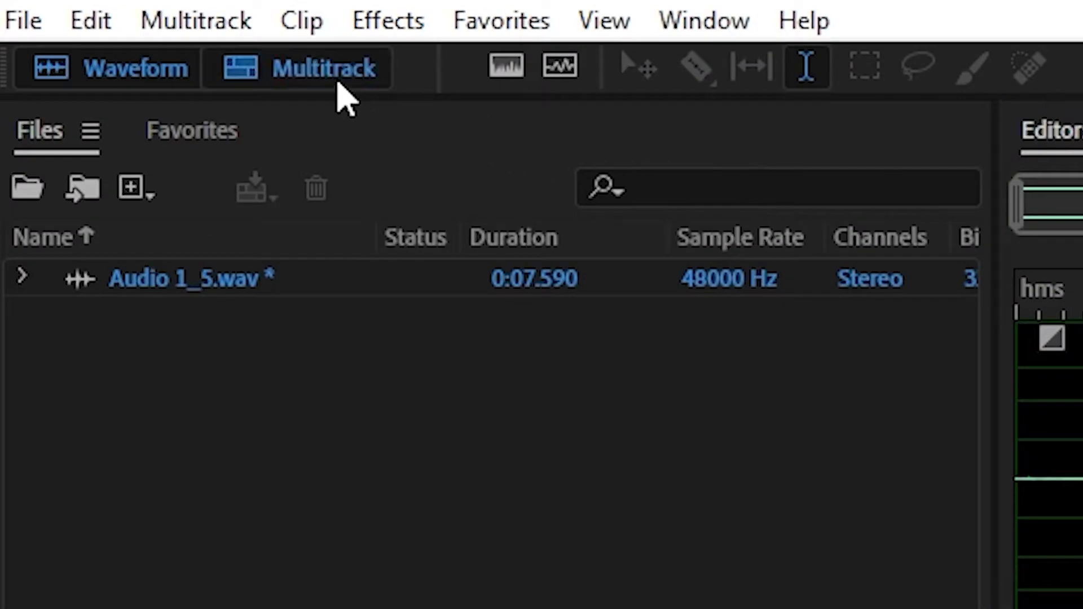
# Step: Create a new multitrack session named Untitled Session 3 at 44100 Hz stereo
pyautogui.click(338, 82)
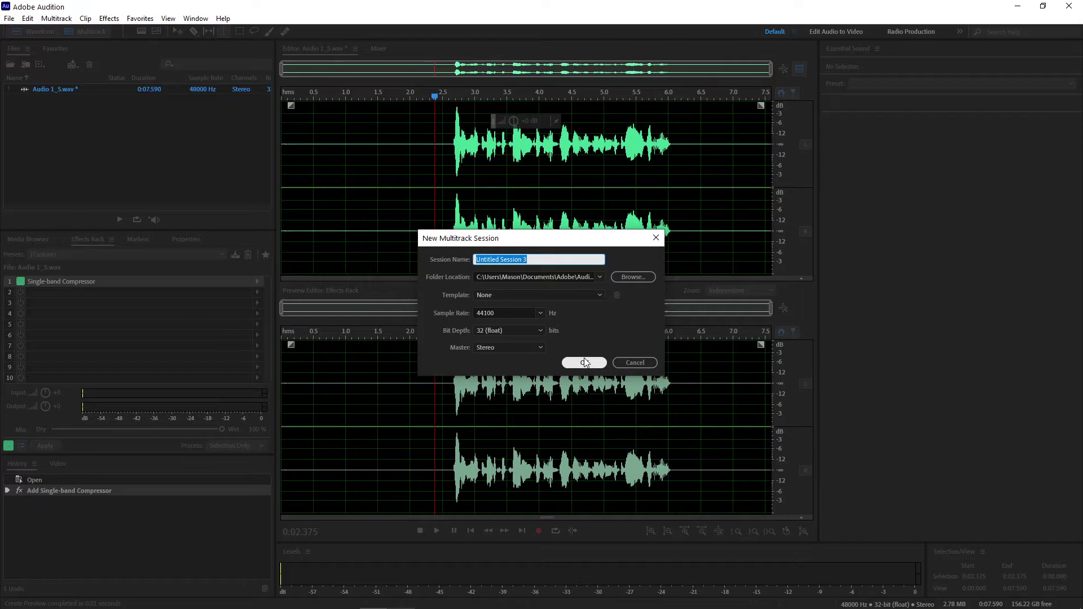
pyautogui.click(584, 362)
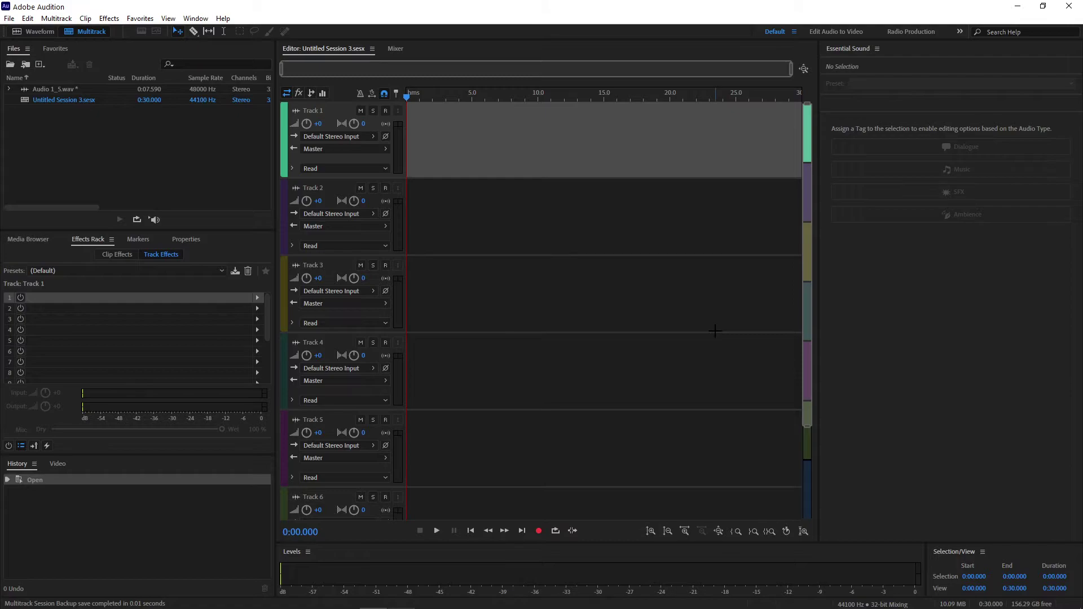
# Step: Place the Audio 1_5 voice clip on Track 1 and Hiking 1.mp3 on Track 2
pyautogui.moveTo(54, 90); pyautogui.dragTo(407, 144)
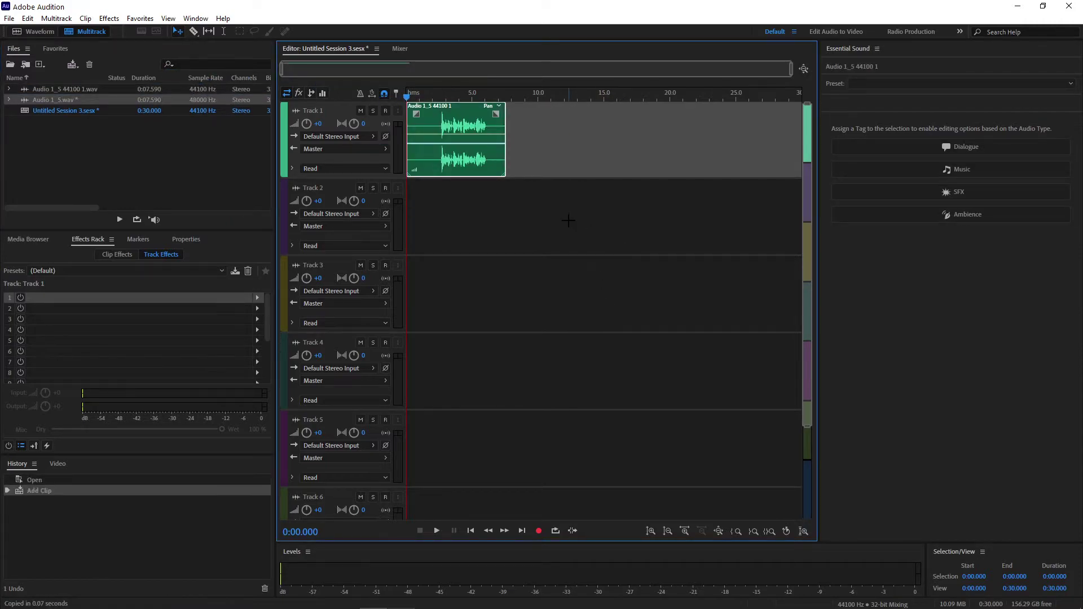
pyautogui.click(583, 202)
pyautogui.moveTo(583, 202); pyautogui.dragTo(411, 235)
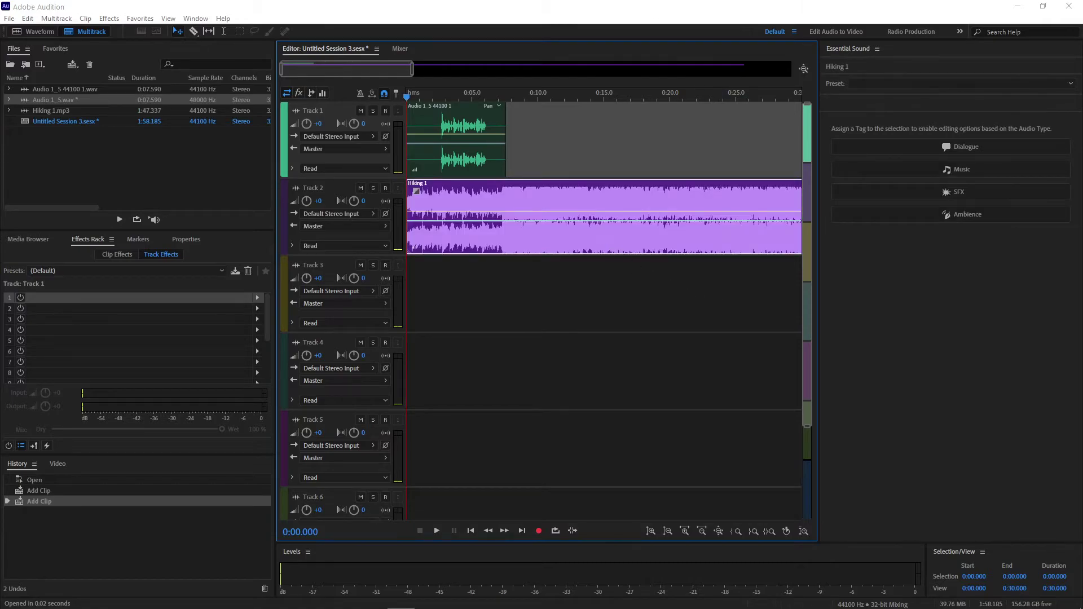
# Step: Play the session from about 1.9 seconds, then select Track 1's Audio 1_5 clip
pyautogui.click(432, 293)
pyautogui.press('space')
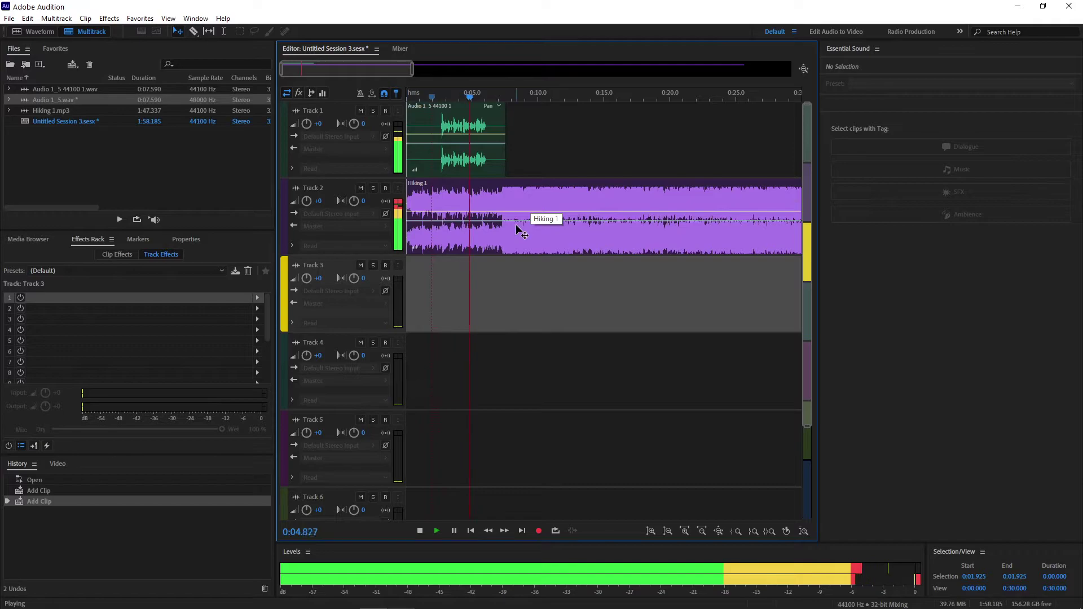
pyautogui.click(576, 244)
pyautogui.click(534, 141)
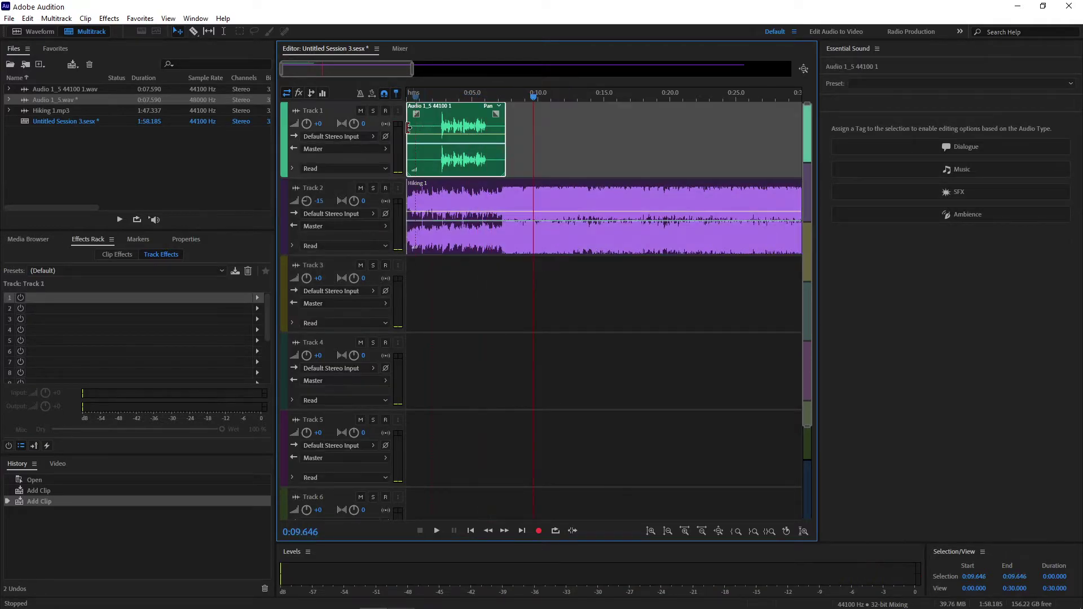
# Step: Add a Multiband Compressor to Track 1's effects rack with a -1 dB limiter margin
pyautogui.click(257, 298)
pyautogui.moveTo(345, 339)
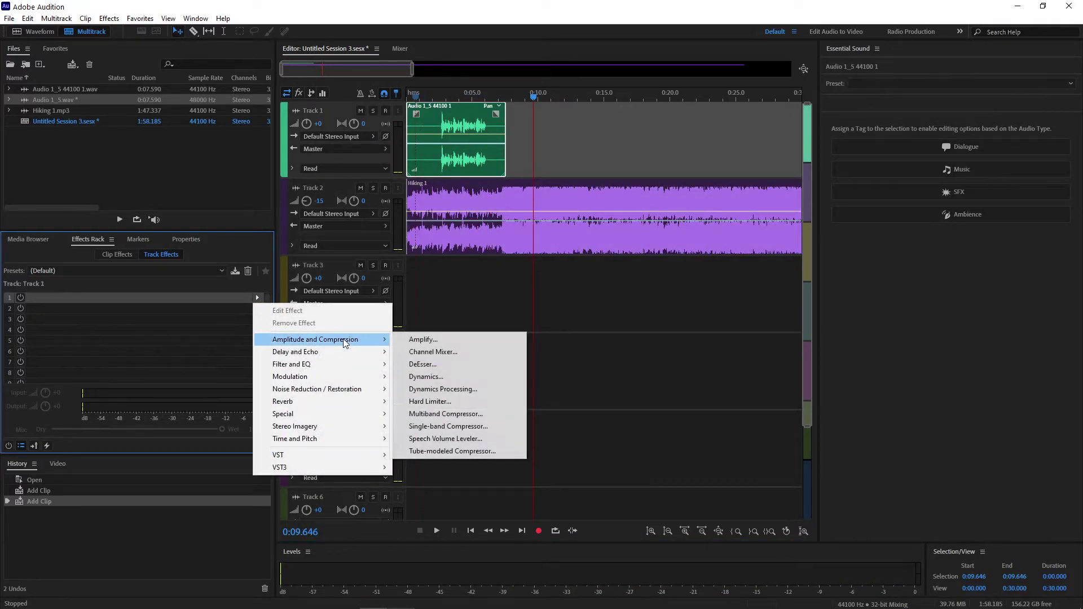
pyautogui.click(474, 415)
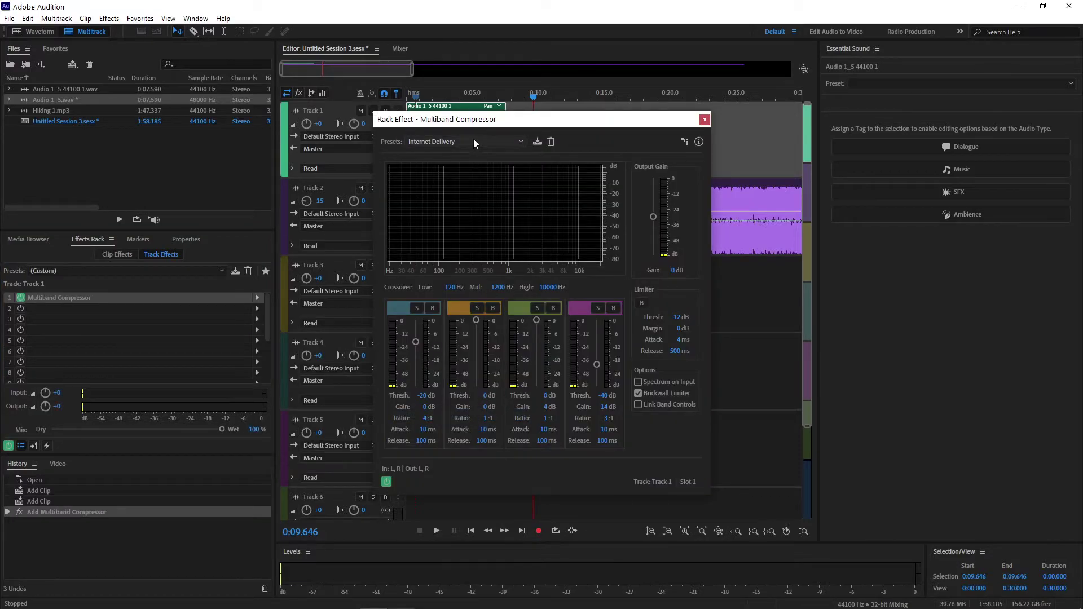
pyautogui.click(680, 328)
pyautogui.write('-1')
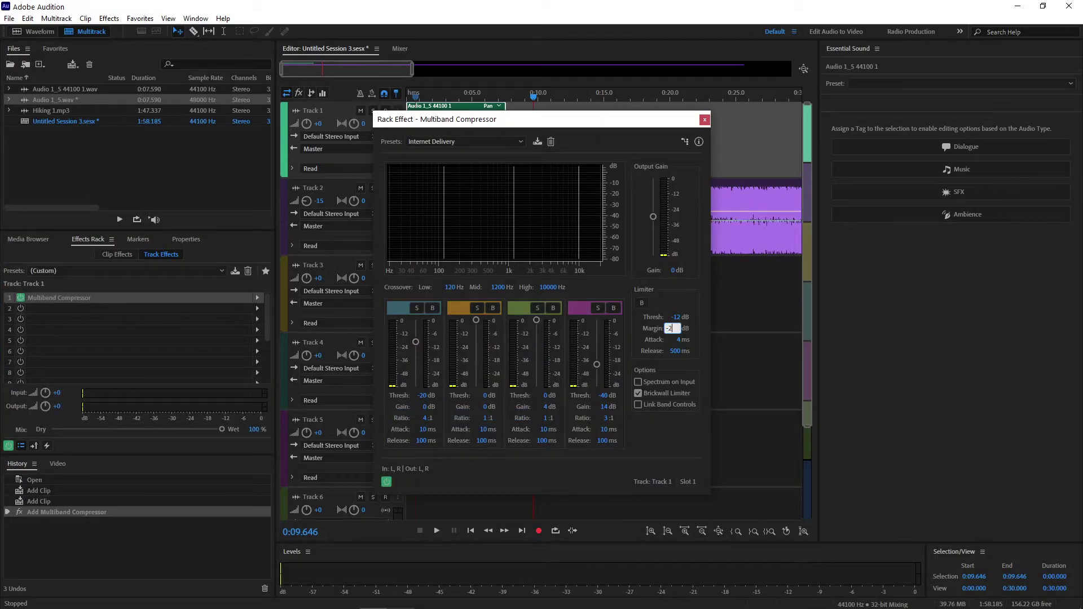
pyautogui.press('Return')
pyautogui.click(704, 120)
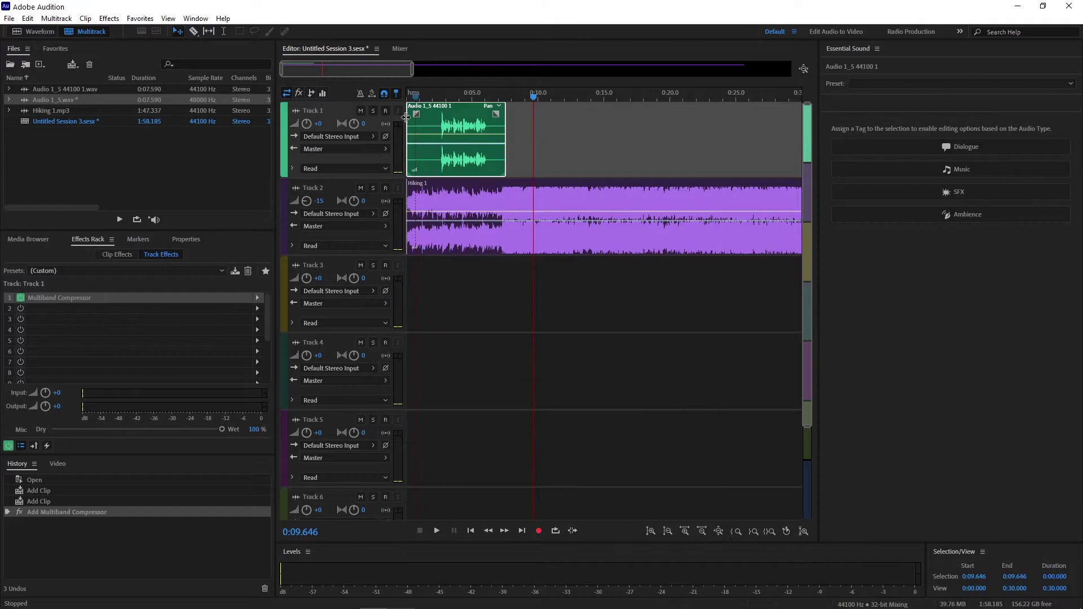
# Step: Play the session from about 0:01 to hear the compression
pyautogui.click(423, 96)
pyautogui.press('space')
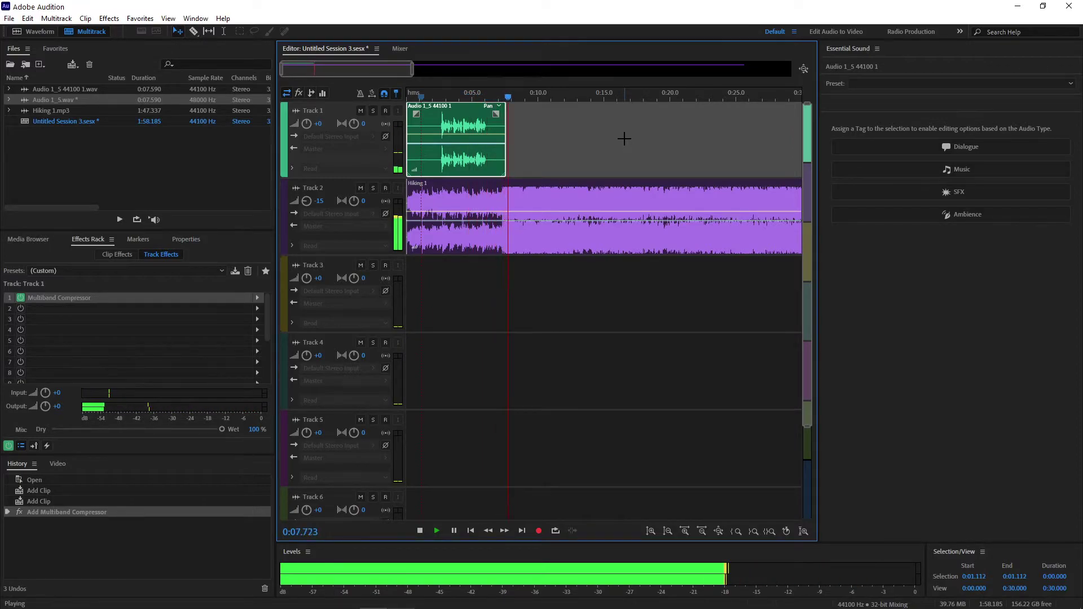
pyautogui.press('space')
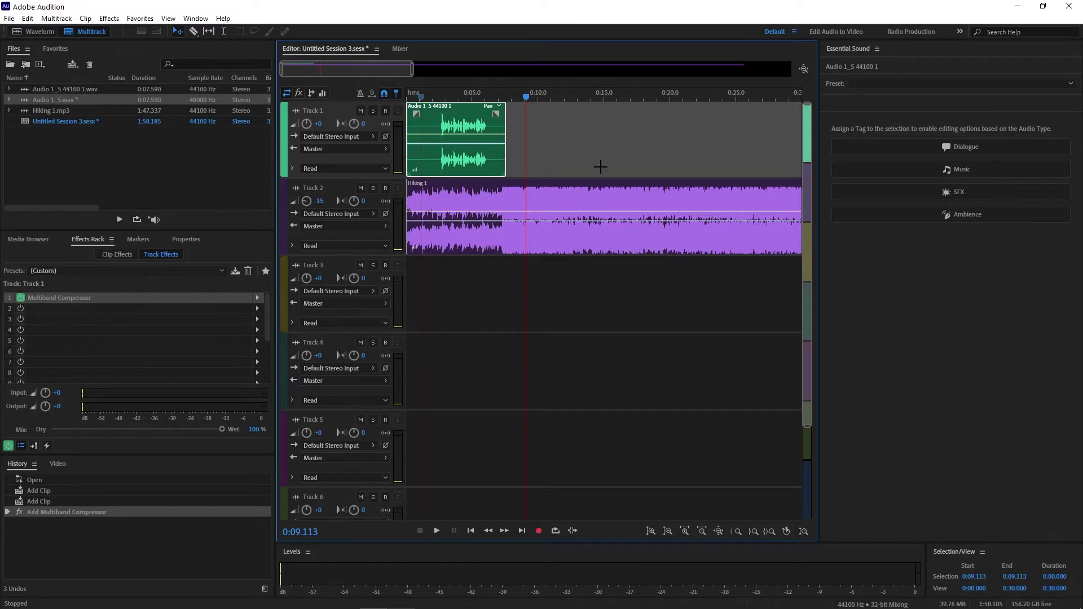
pyautogui.click(8, 19)
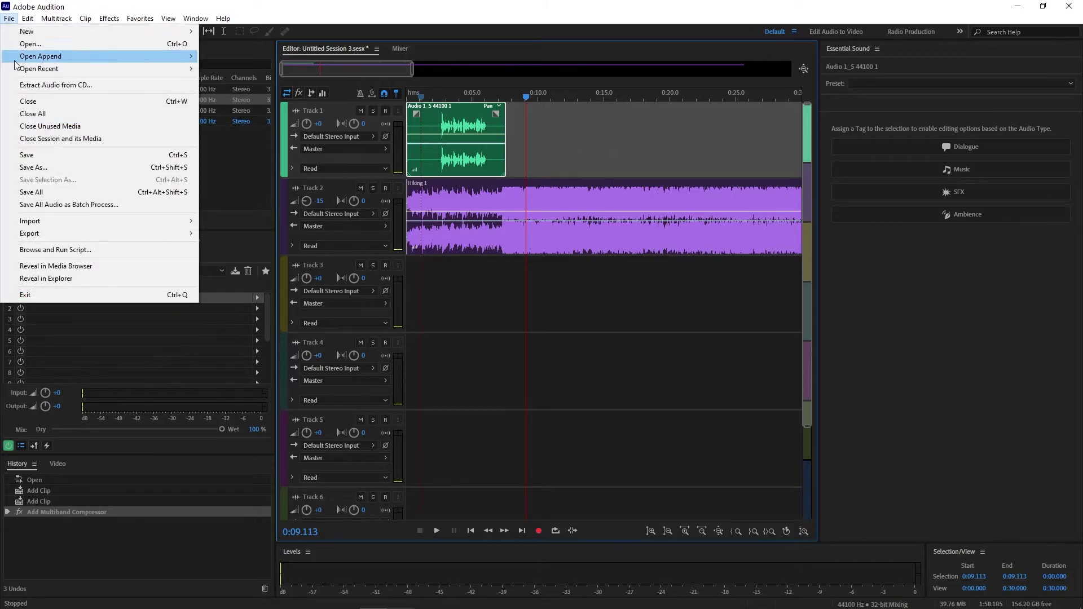
pyautogui.moveTo(73, 233)
pyautogui.moveTo(245, 287)
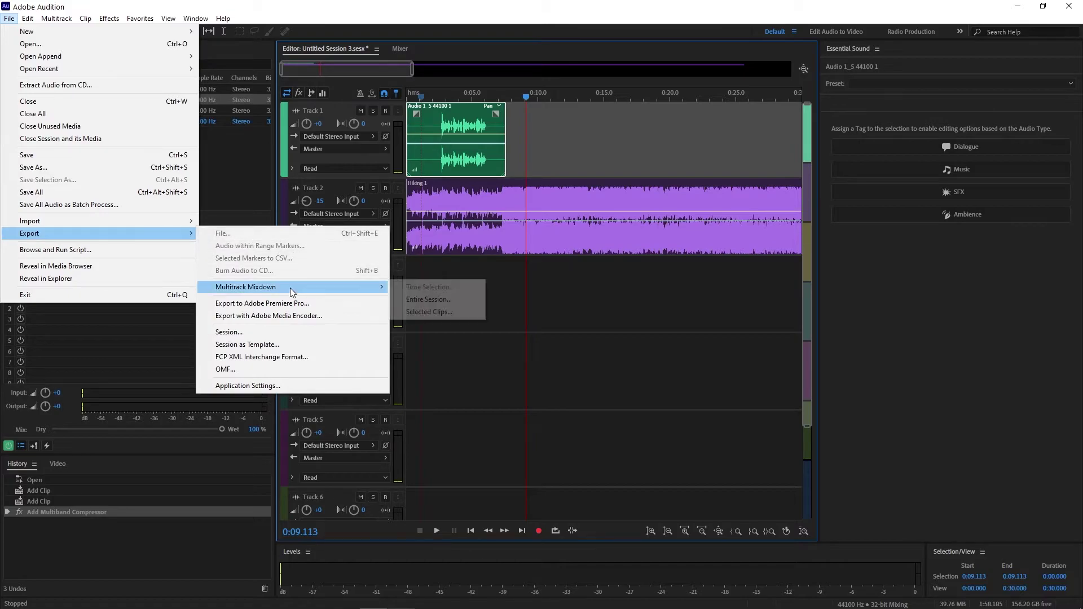
pyautogui.click(460, 300)
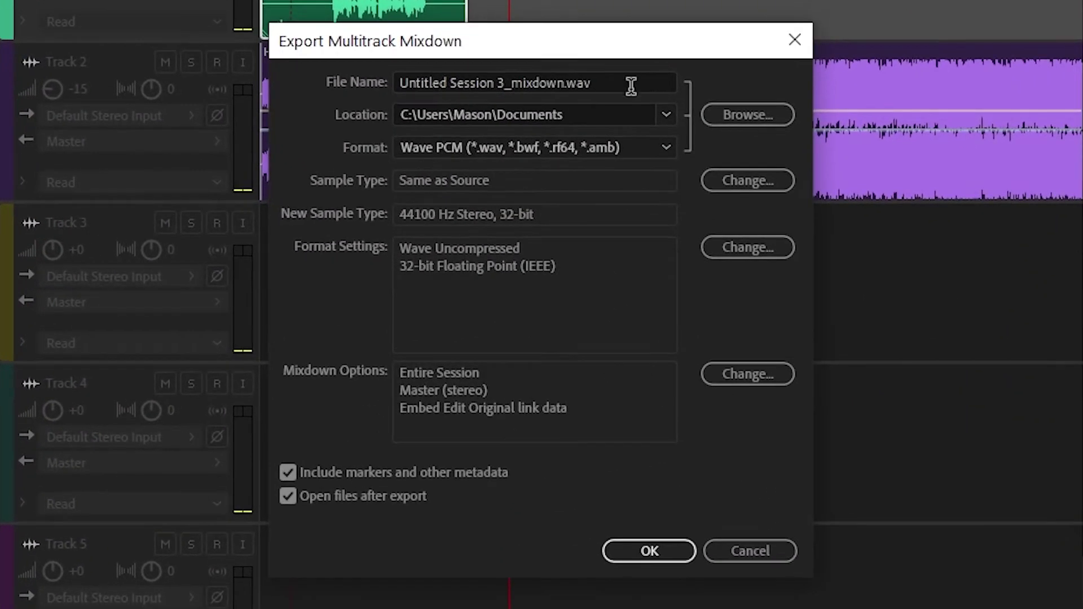
pyautogui.click(631, 86)
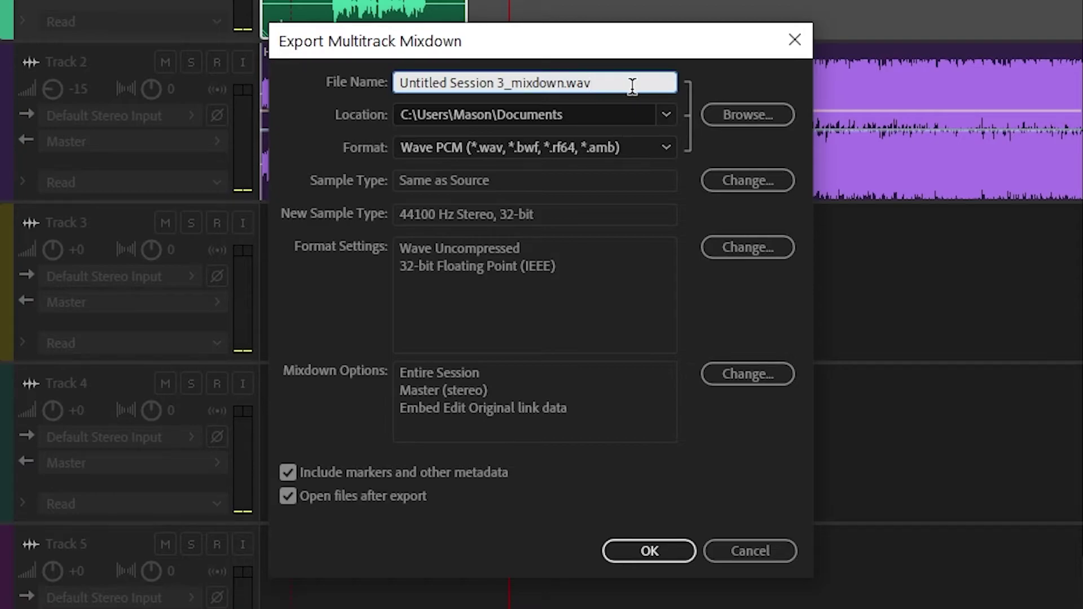
pyautogui.click(640, 148)
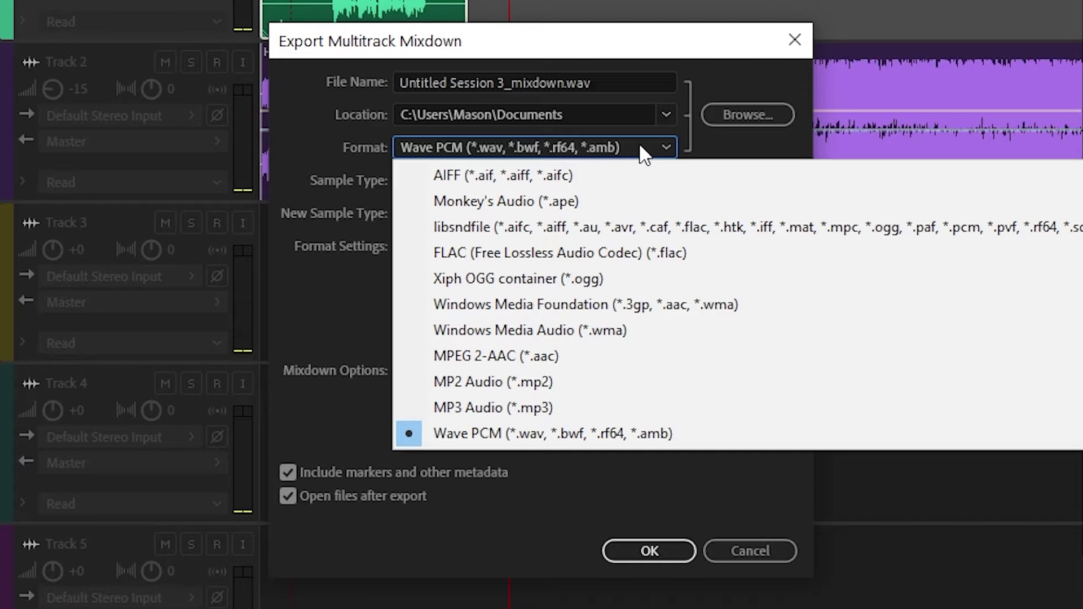
pyautogui.click(640, 148)
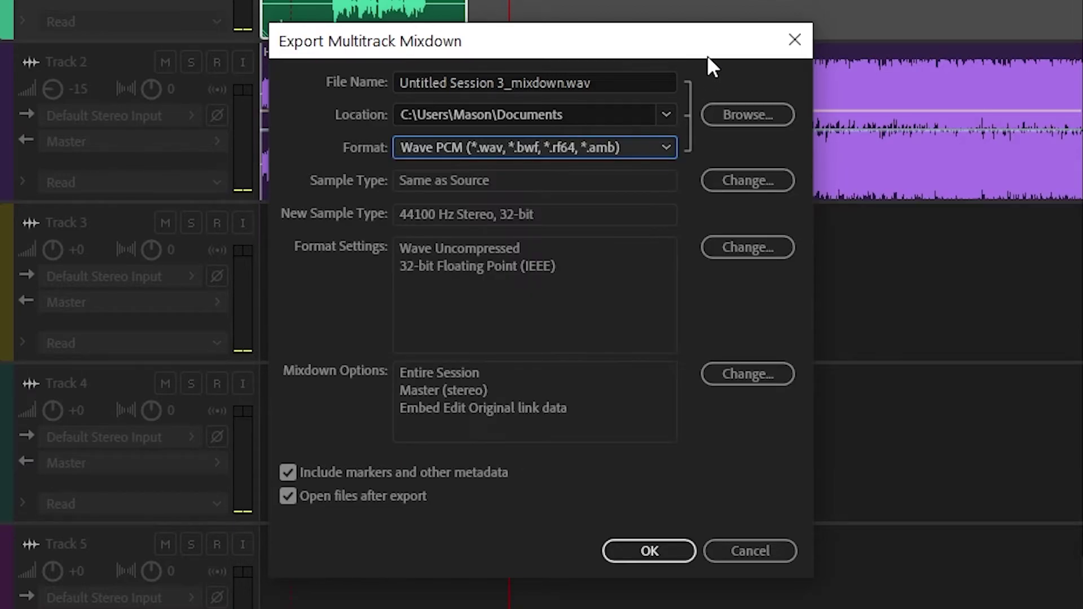
pyautogui.click(750, 551)
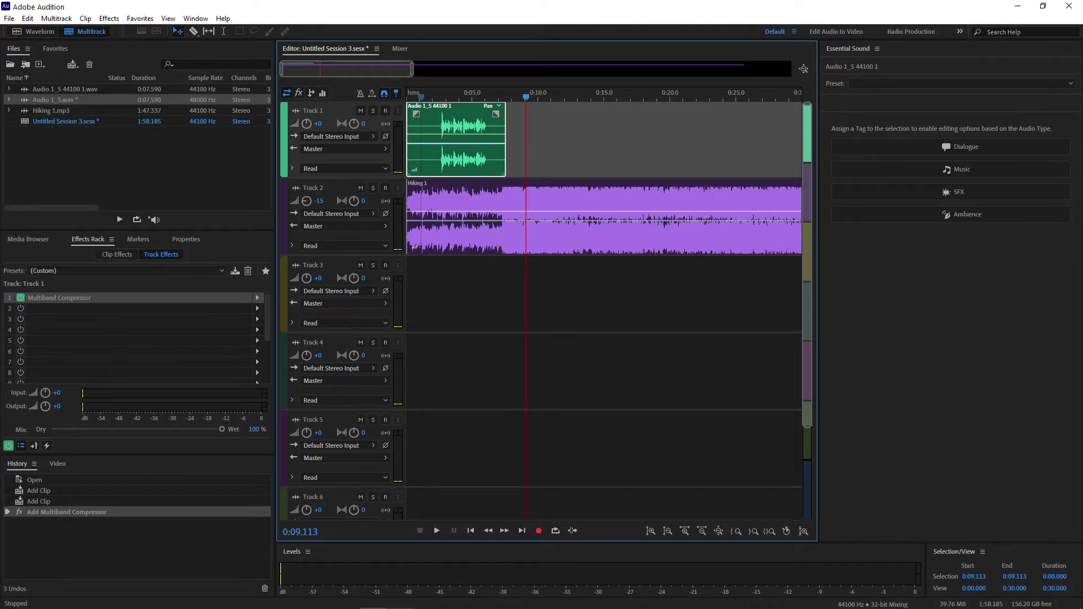
# Step: Open the voice clip's waveform, select 3.4–4.7 s, and add Amplify to effects slot 1
pyautogui.doubleClick(491, 168)
pyautogui.moveTo(503, 168); pyautogui.dragTo(585, 171)
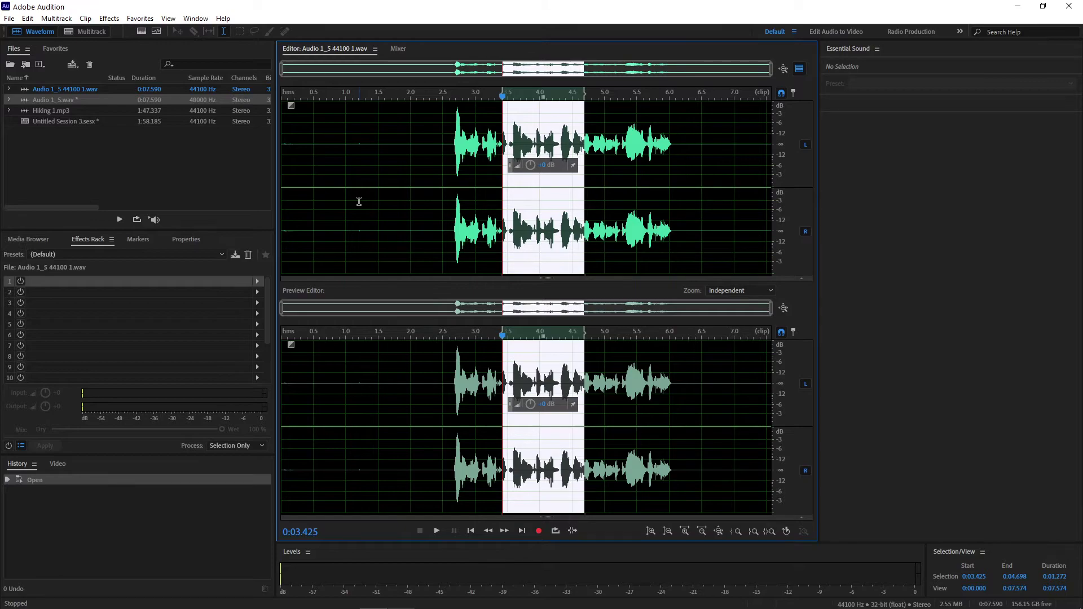
pyautogui.click(257, 280)
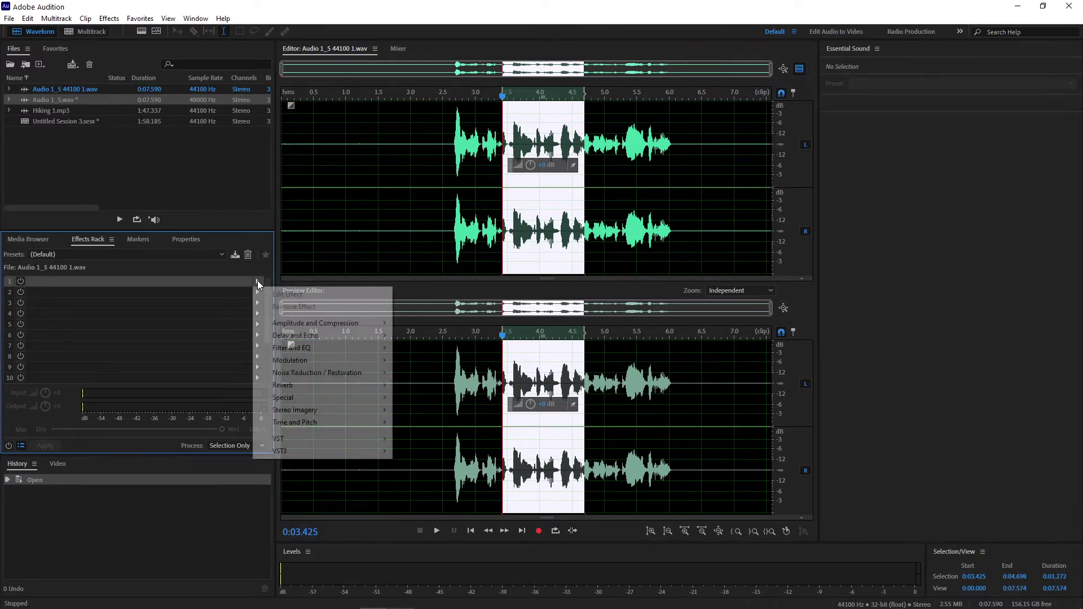
pyautogui.moveTo(328, 325)
pyautogui.click(421, 323)
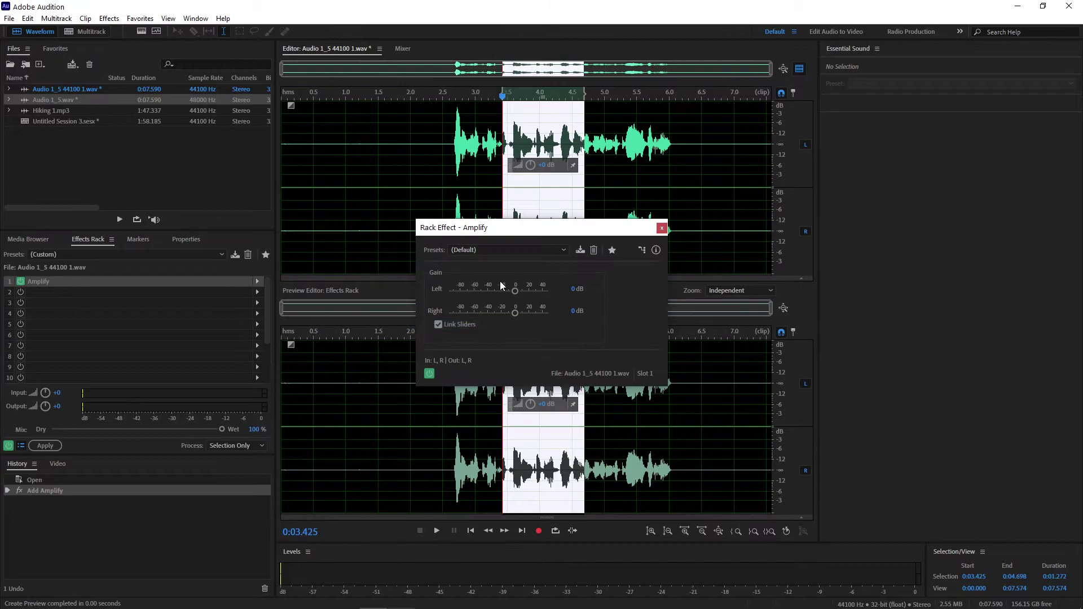
# Step: Boost the Amplify gain on both channels to about 16 dB and close its settings
pyautogui.moveTo(515, 291); pyautogui.dragTo(544, 292)
pyautogui.moveTo(584, 229); pyautogui.dragTo(312, 159)
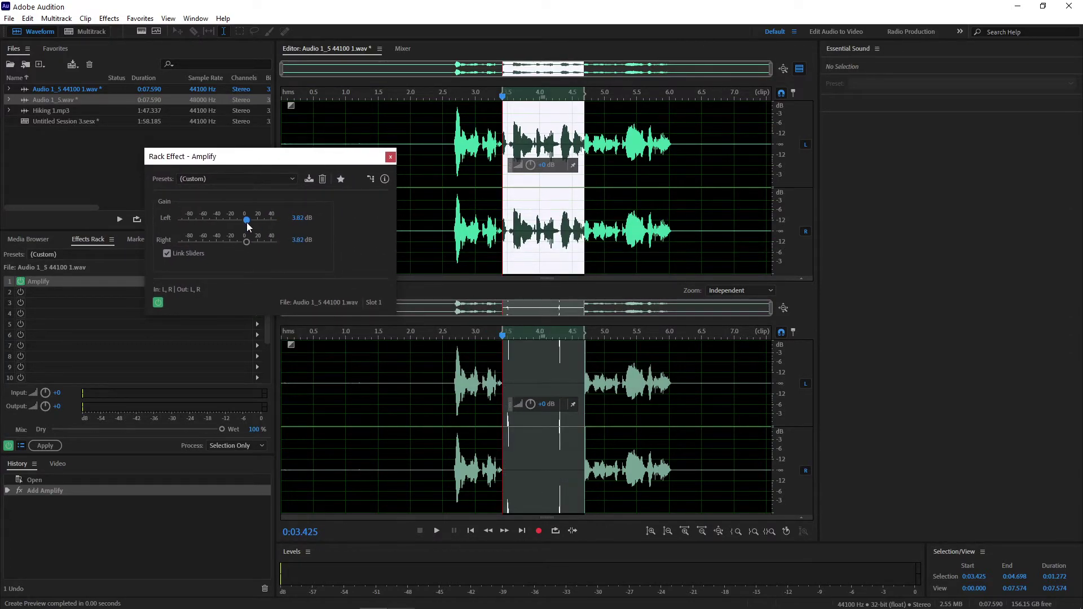
pyautogui.moveTo(247, 222); pyautogui.dragTo(254, 222)
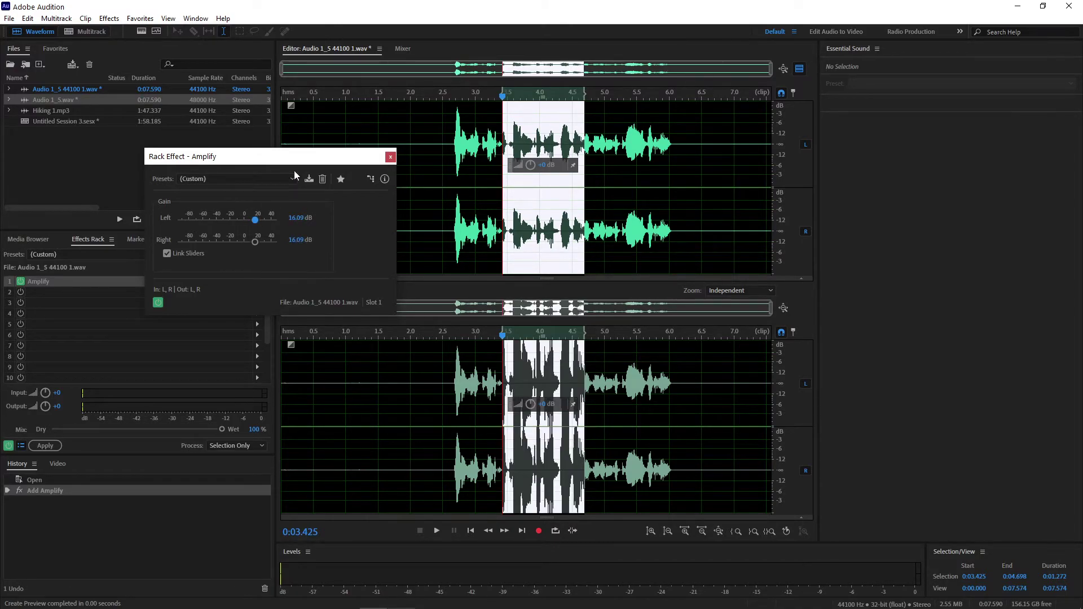
pyautogui.click(390, 157)
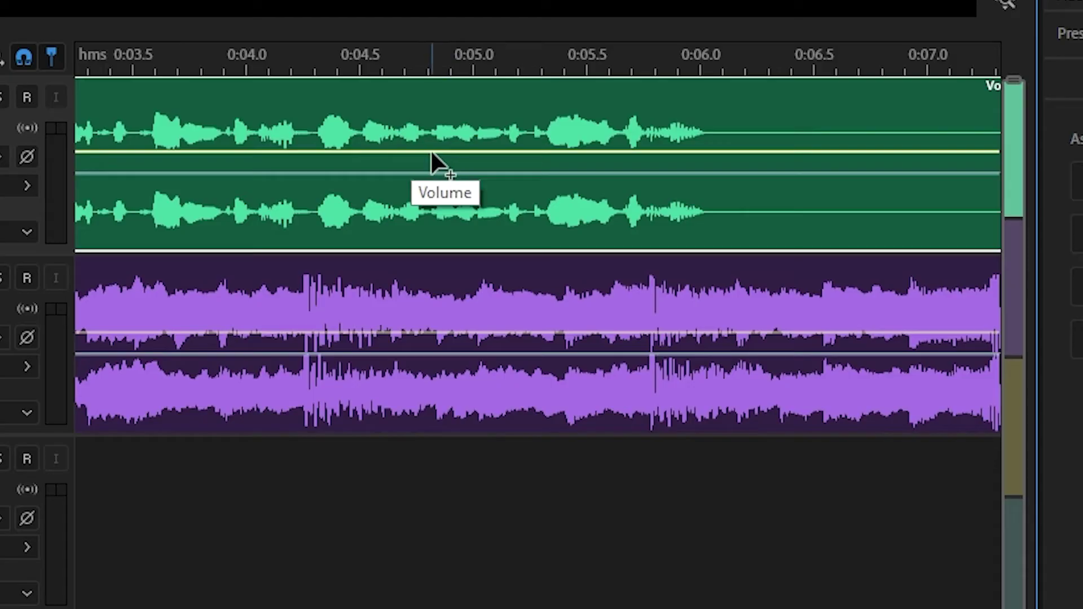
# Step: Try clip volume at +8.2 dB then 0 dB, then keyframe a ramp up to about +9.9 dB and audition from 0:03.25
pyautogui.moveTo(428, 160); pyautogui.dragTo(419, 116)
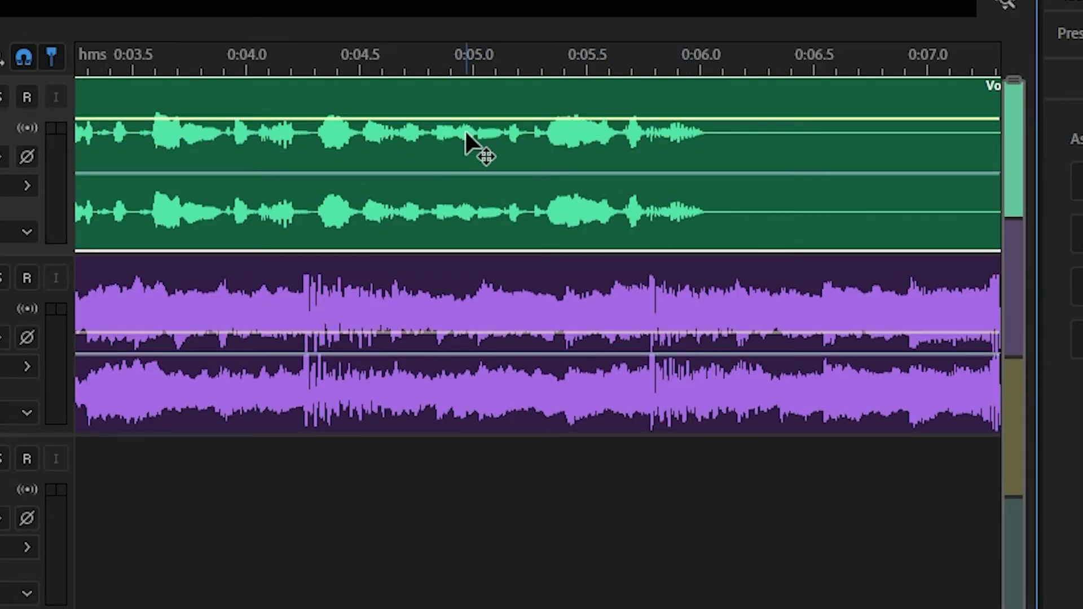
pyautogui.moveTo(465, 118); pyautogui.dragTo(468, 148)
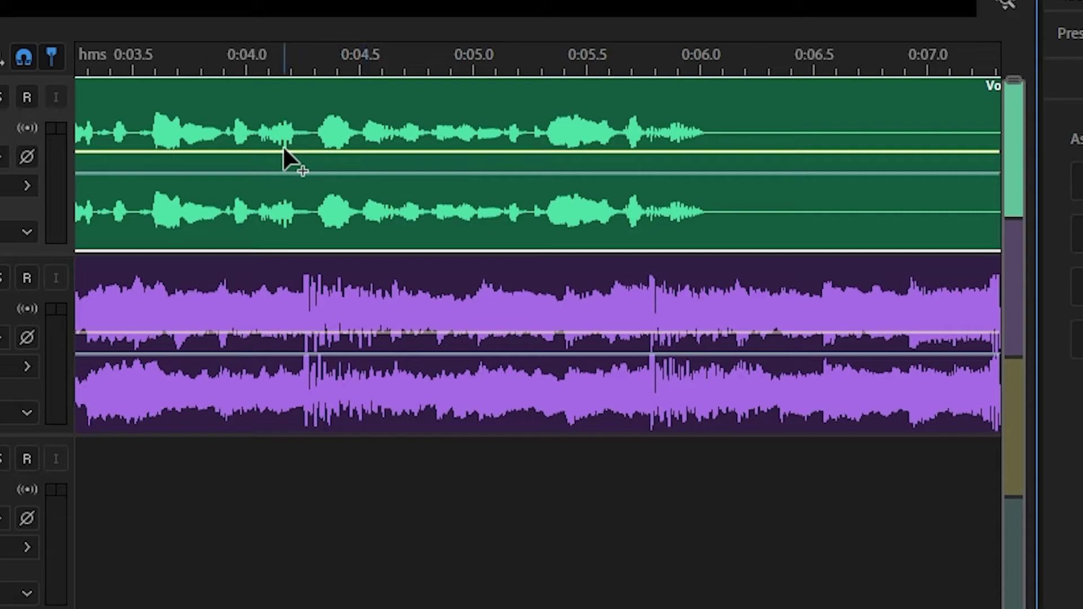
pyautogui.click(304, 150)
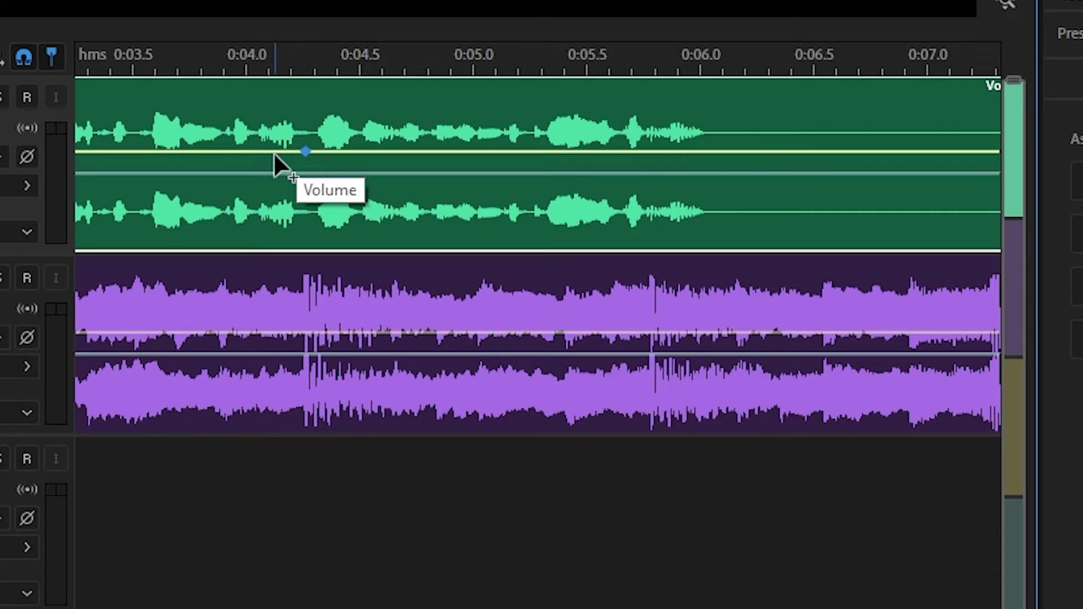
pyautogui.click(270, 151)
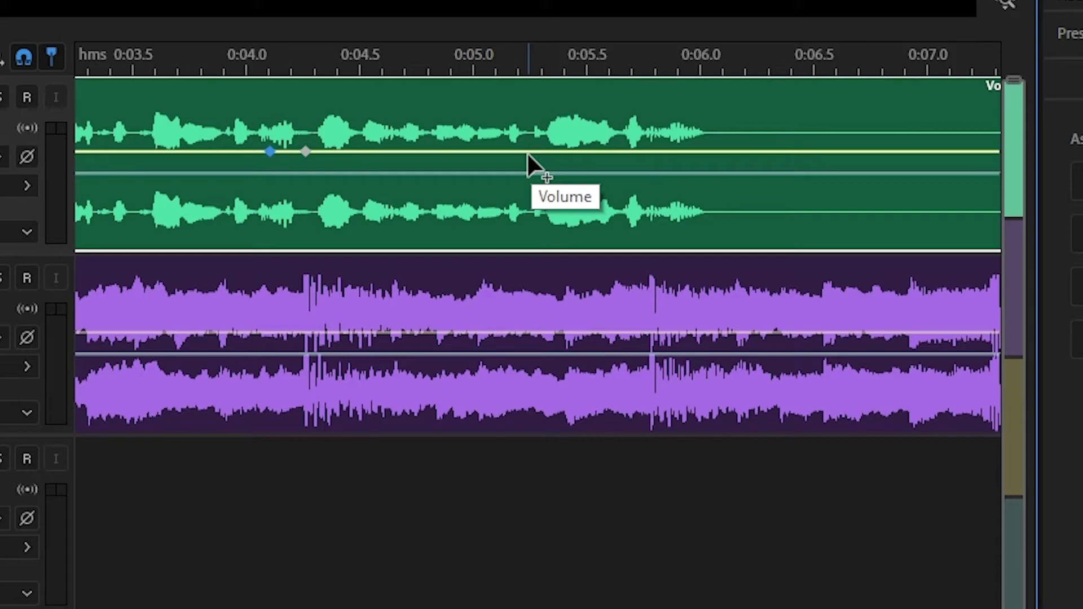
pyautogui.moveTo(306, 151); pyautogui.dragTo(350, 126)
pyautogui.moveTo(200, 53); pyautogui.dragTo(393, 91)
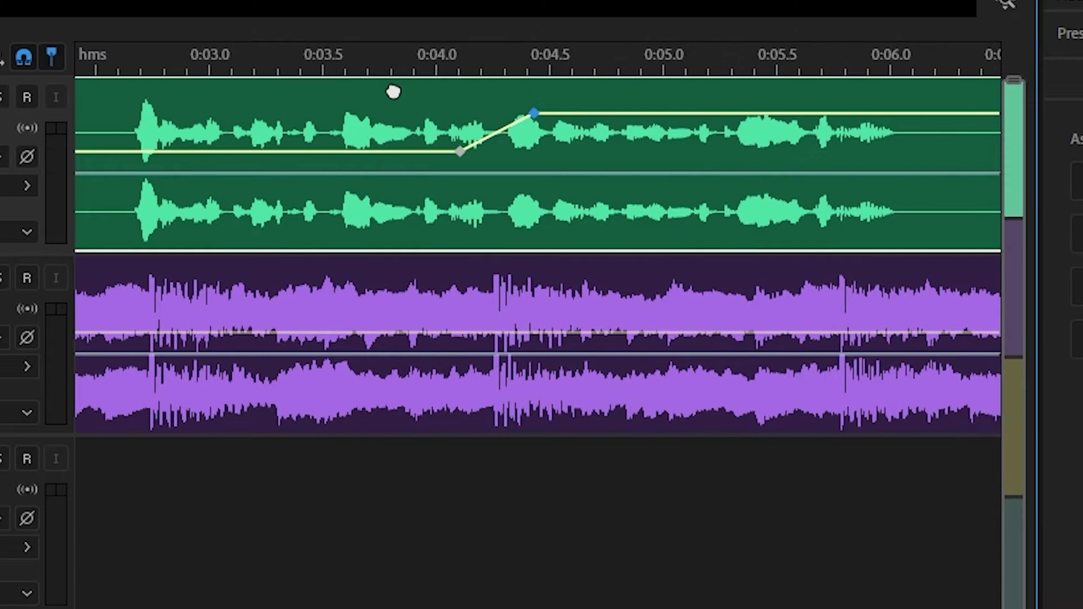
pyautogui.click(265, 66)
pyautogui.press('space')
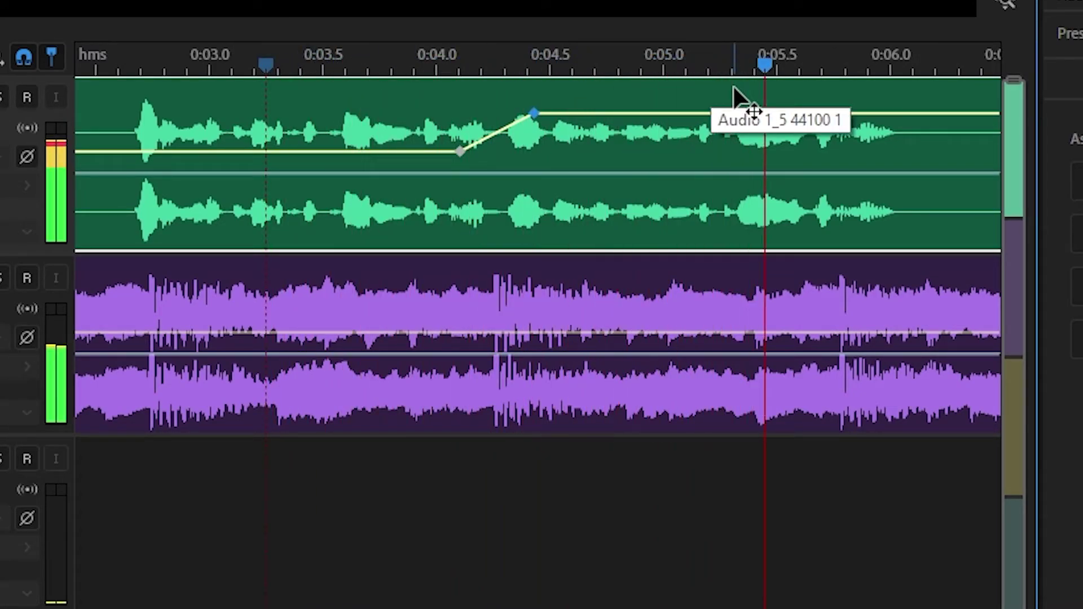
pyautogui.press('space')
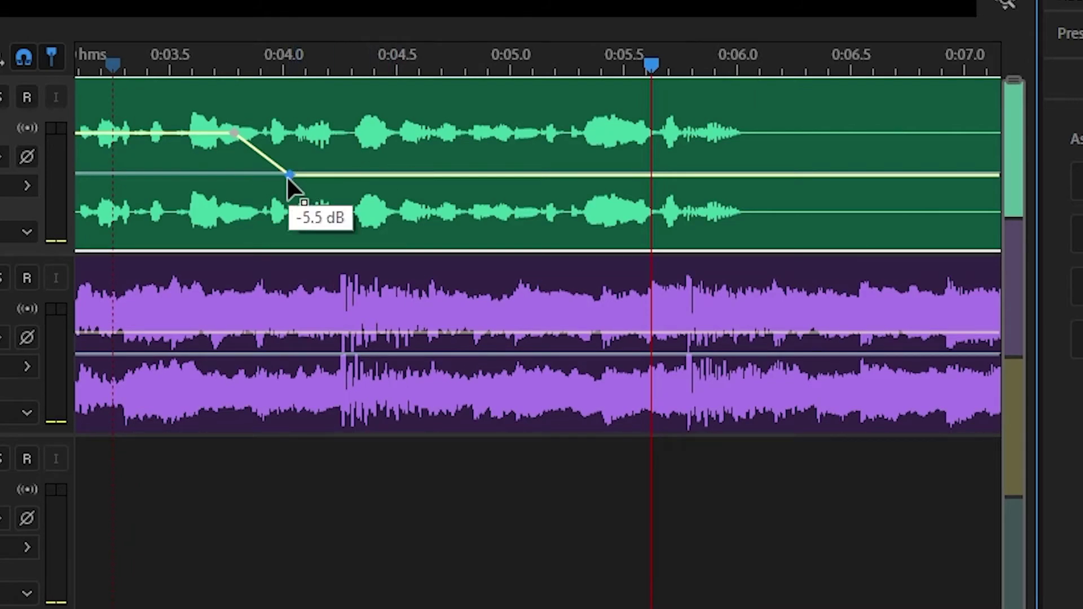
# Step: Add keyframes around 0:03.7 and 0:04.5, pull the first to silence, and play the dip from 0:03.2
pyautogui.click(404, 174)
pyautogui.click(487, 175)
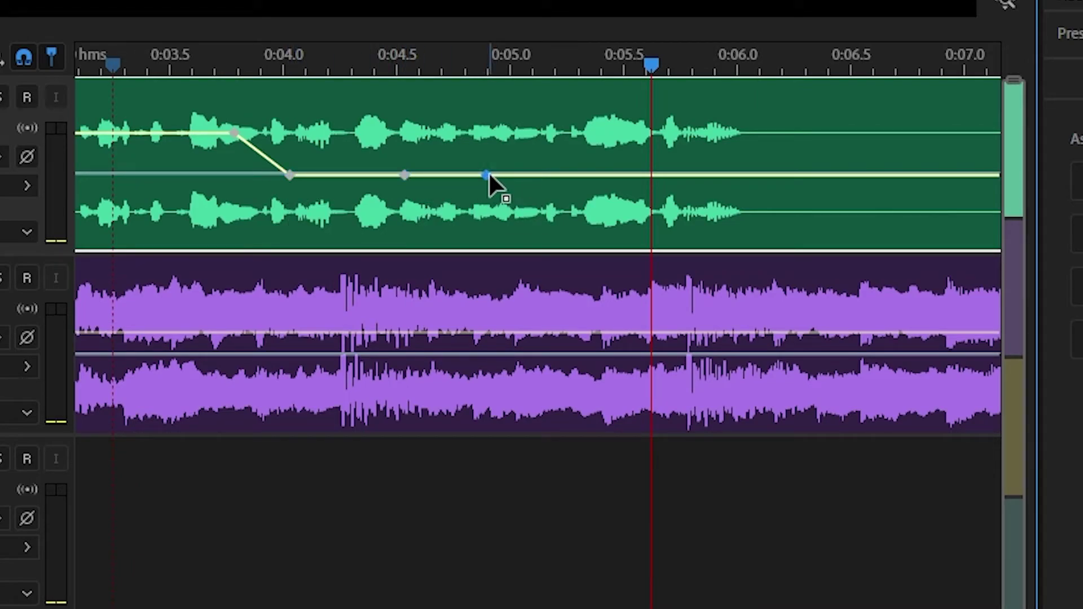
pyautogui.moveTo(487, 175); pyautogui.dragTo(404, 126)
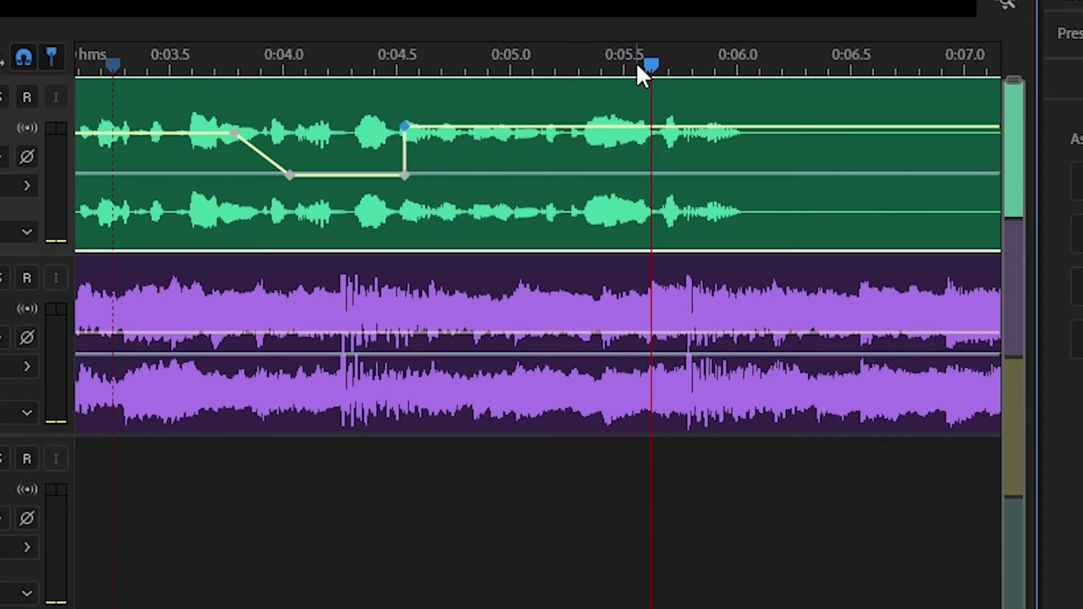
pyautogui.moveTo(643, 70); pyautogui.dragTo(197, 79)
pyautogui.press('space')
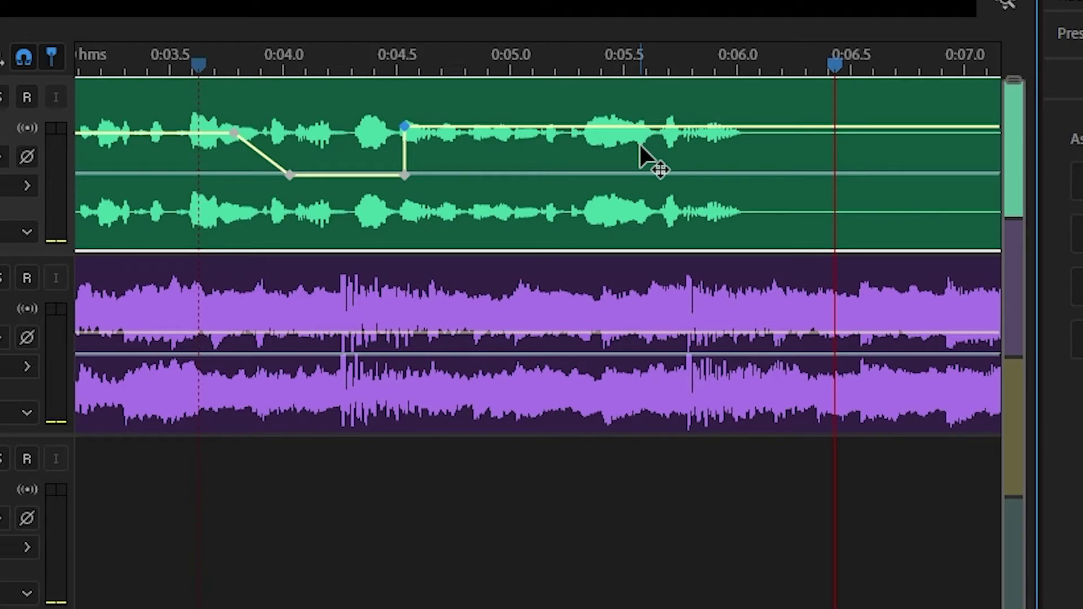
pyautogui.moveTo(290, 175); pyautogui.dragTo(194, 309)
pyautogui.moveTo(404, 176); pyautogui.dragTo(404, 248)
pyautogui.click(132, 62)
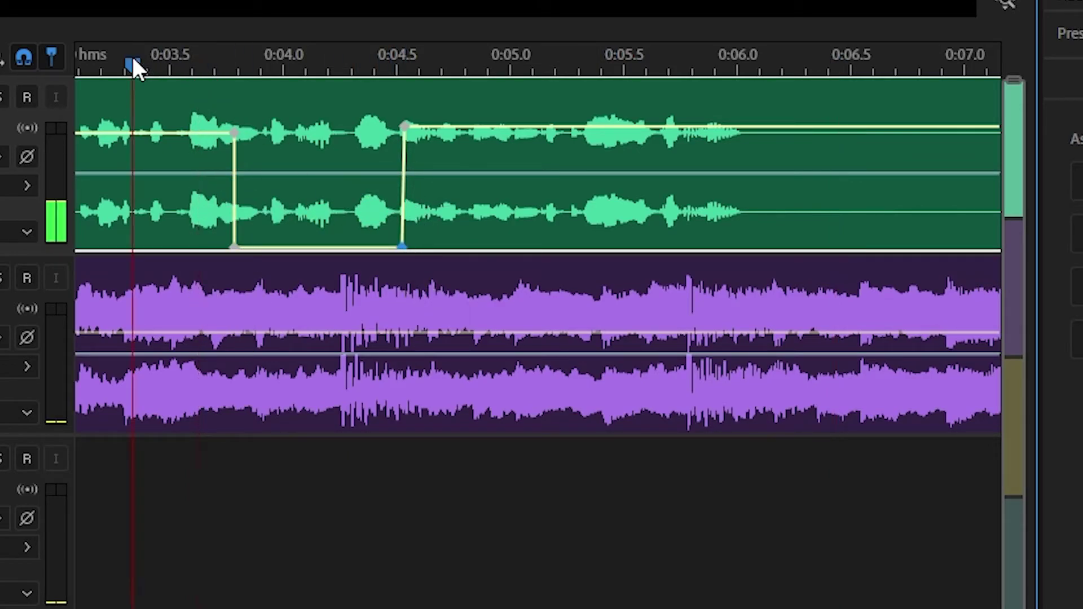
pyautogui.press('space')
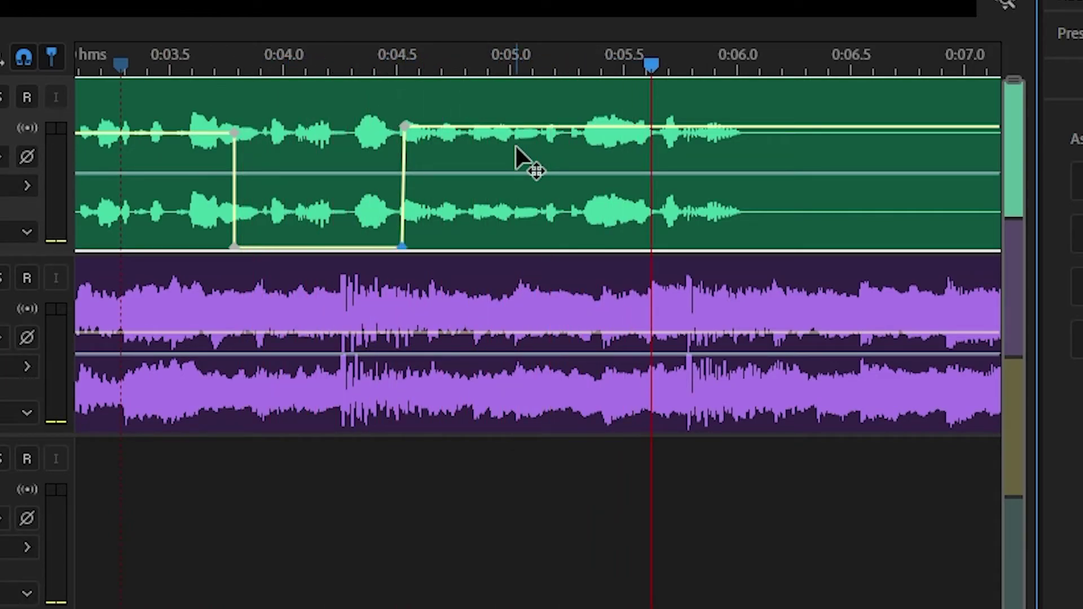
# Step: Undo the volume keyframes, keyframe the voice pan to L80.4, and play from about 0:03.7
pyautogui.hotkey('ctrl', 'z')
pyautogui.hotkey('ctrl', 'z')
pyautogui.hotkey('ctrl', 'z')
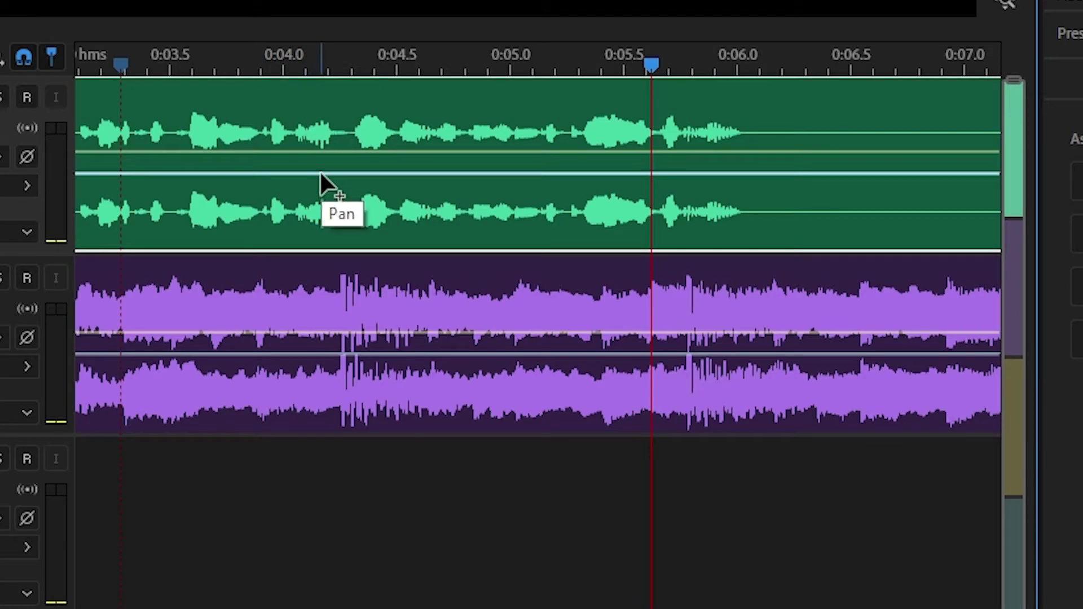
pyautogui.click(319, 172)
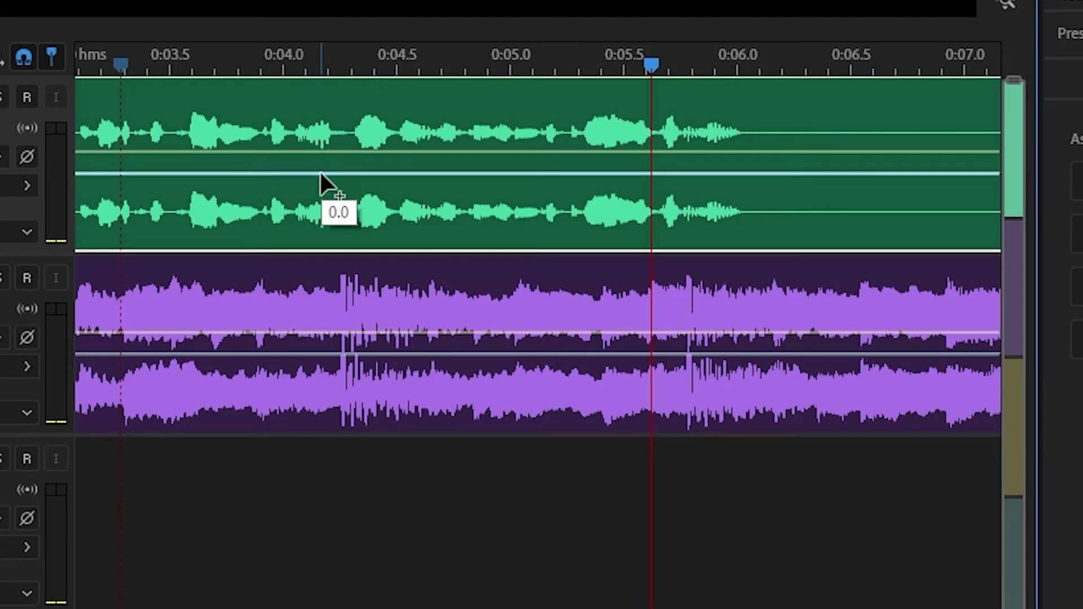
pyautogui.moveTo(319, 171); pyautogui.dragTo(318, 100)
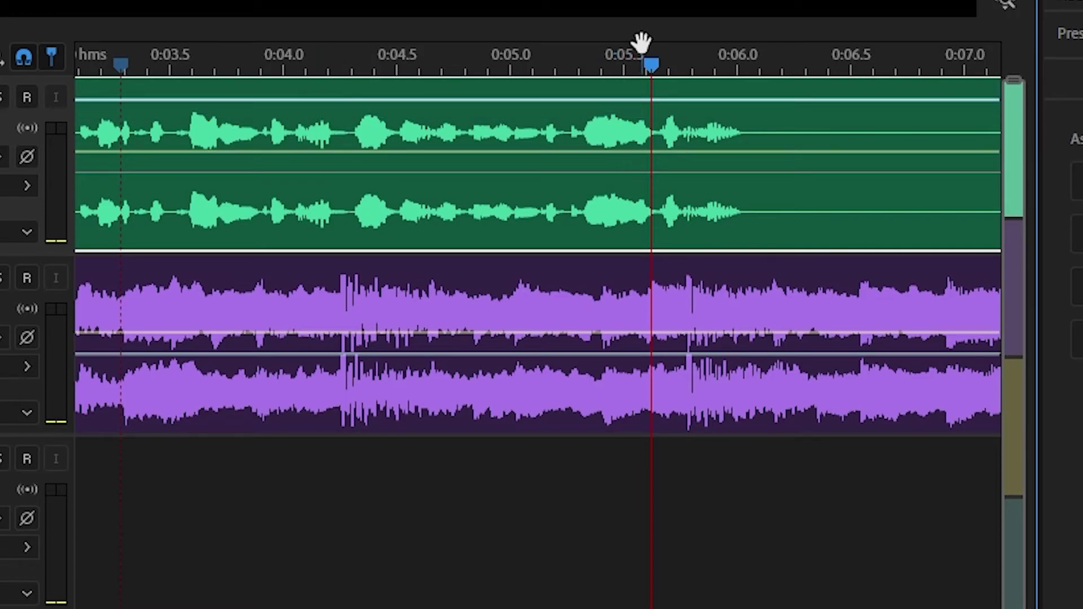
pyautogui.moveTo(641, 43); pyautogui.dragTo(239, 237)
pyautogui.press('space')
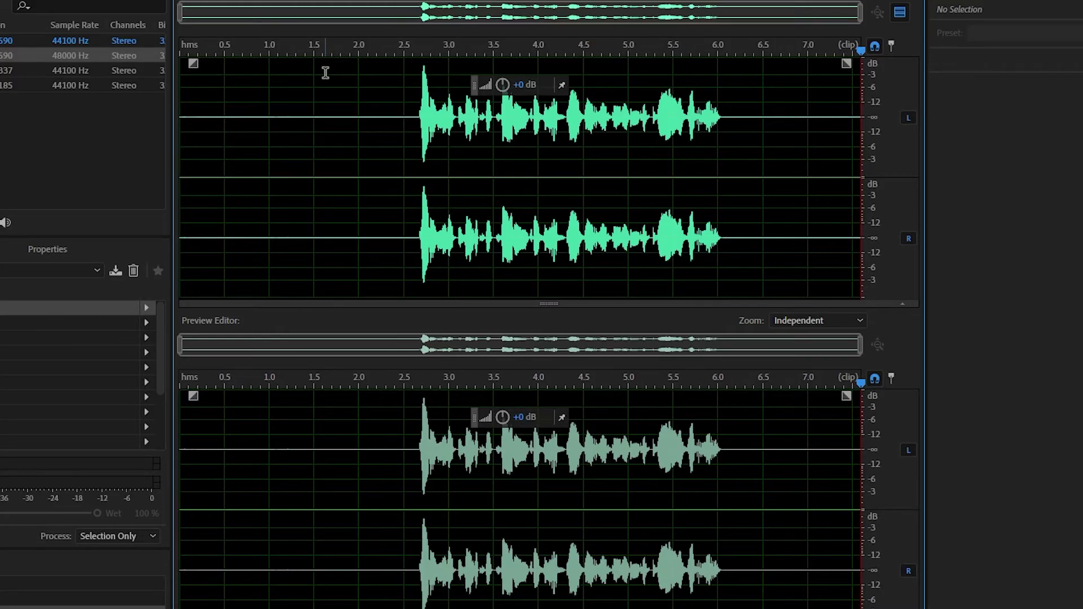
# Step: Add a fade-in at the recording's start and play it from about 2.55 s
pyautogui.moveTo(193, 64); pyautogui.dragTo(564, 89)
pyautogui.click(408, 47)
pyautogui.press('space')
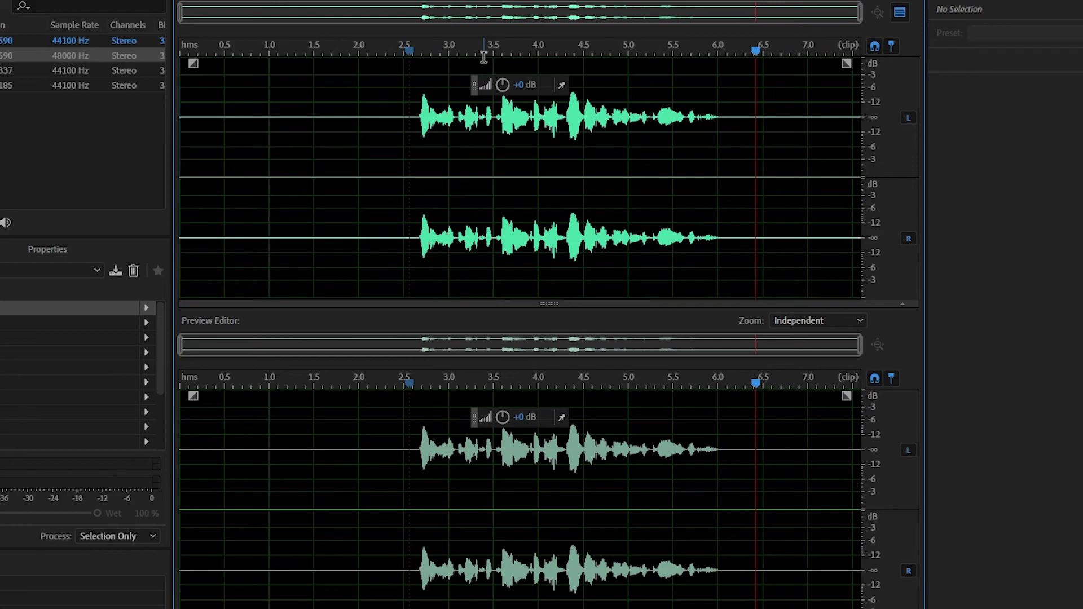
# Step: Trial-delete the 3.5–4.5 s audio, undo the deletion, and clear the selection
pyautogui.moveTo(494, 102); pyautogui.dragTo(583, 118)
pyautogui.press('Delete')
pyautogui.click(621, 384)
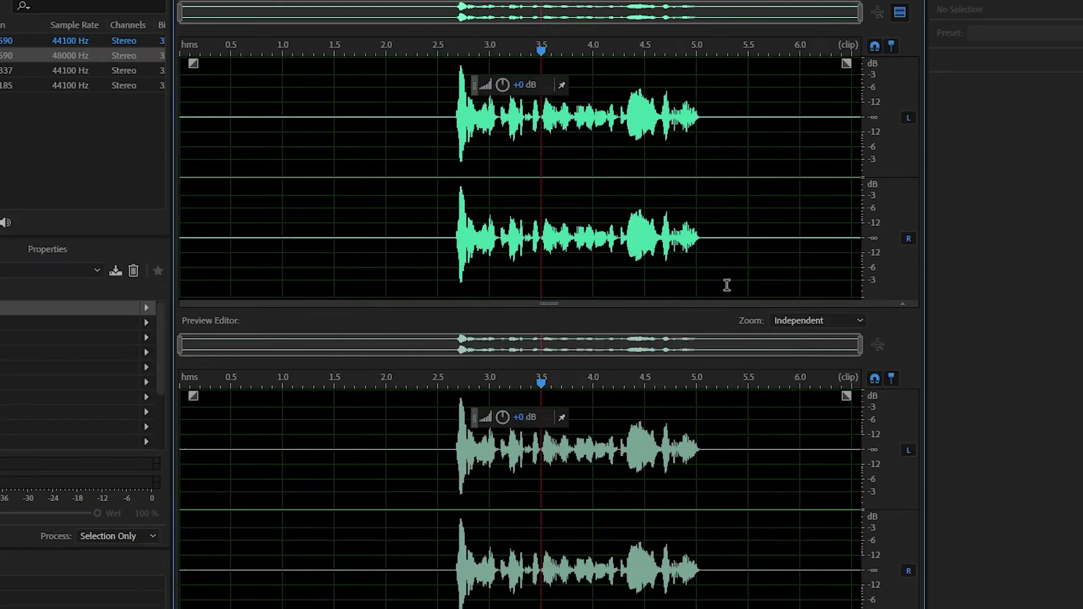
pyautogui.hotkey('ctrl', 'z')
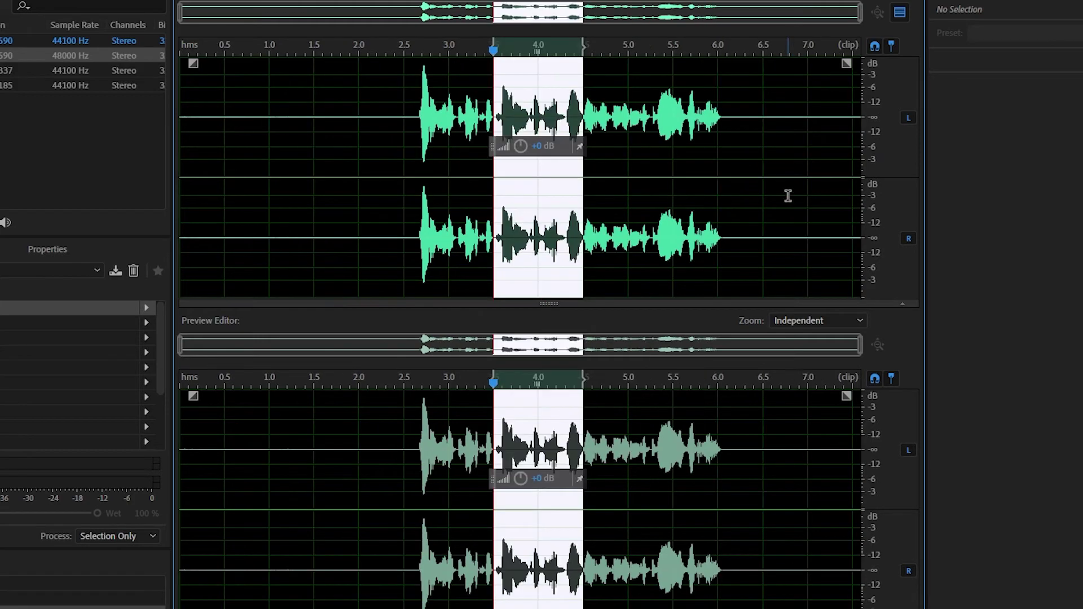
pyautogui.click(338, 215)
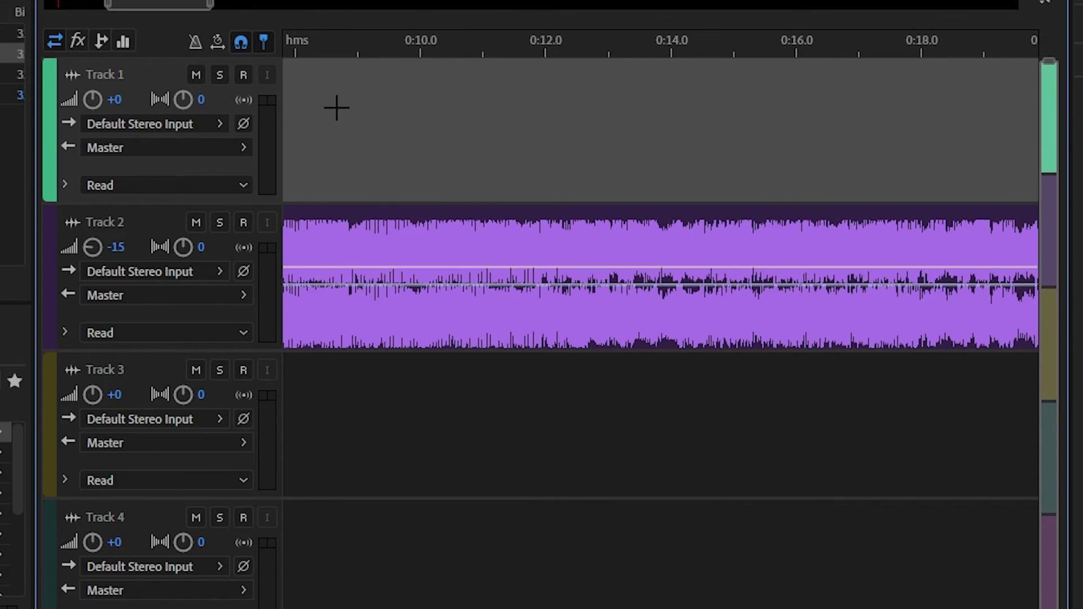
# Step: Razor the voice clip at about 0:02.65 and 0:03.5, then delete the middle slice
pyautogui.scroll(4, 337, 108)
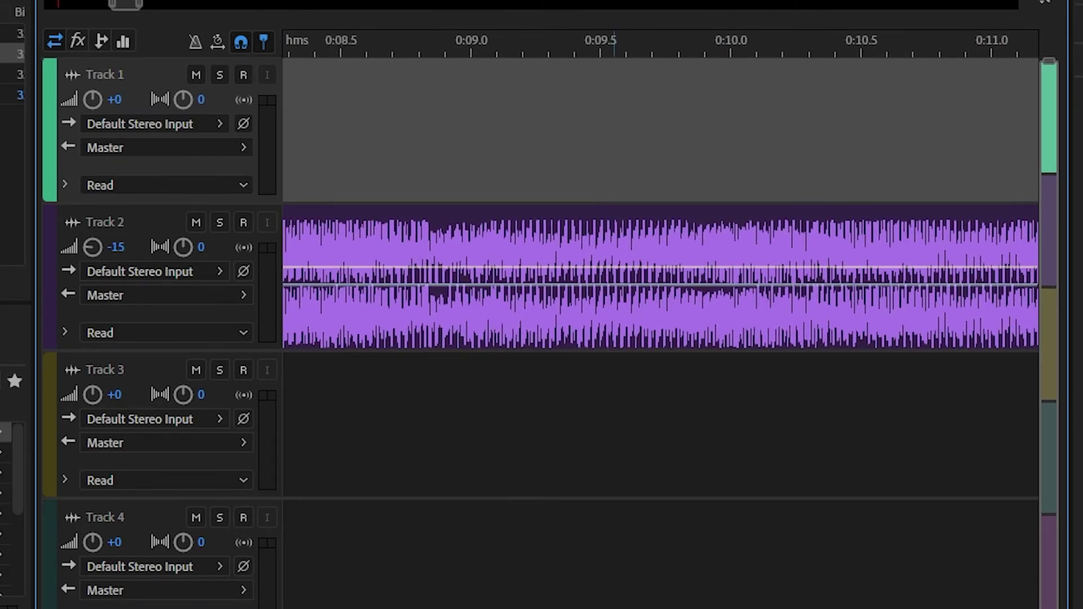
pyautogui.moveTo(125, 5); pyautogui.dragTo(63, 6)
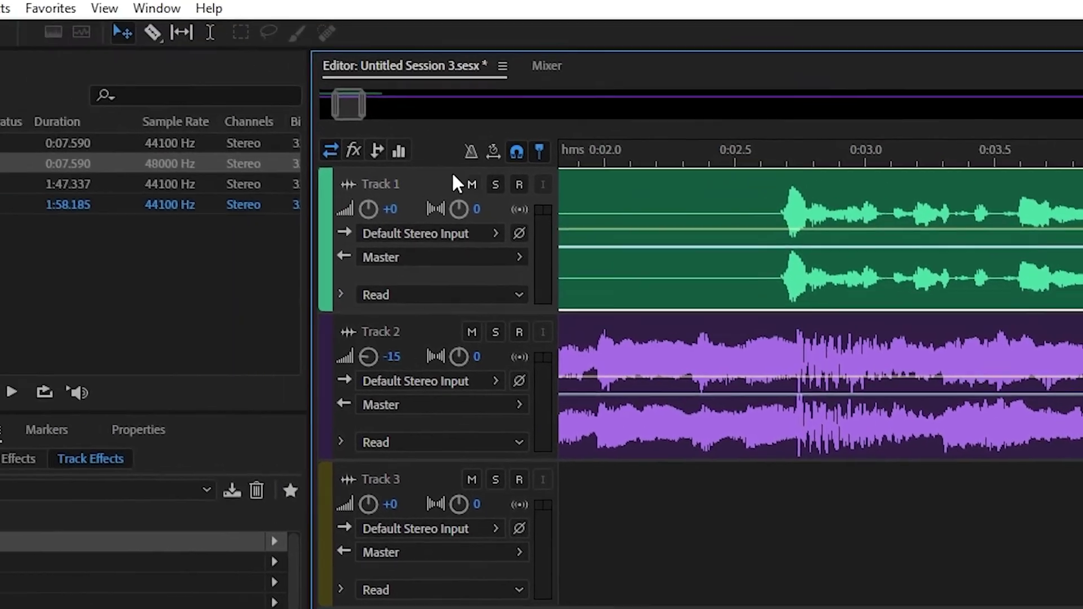
pyautogui.click(152, 33)
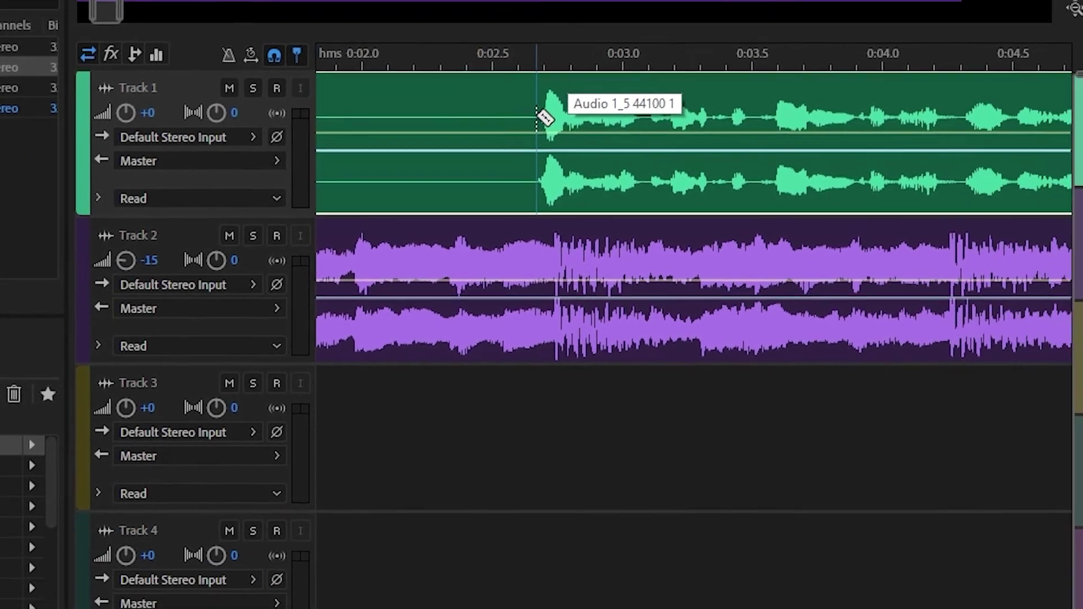
pyautogui.click(830, 213)
pyautogui.click(1036, 235)
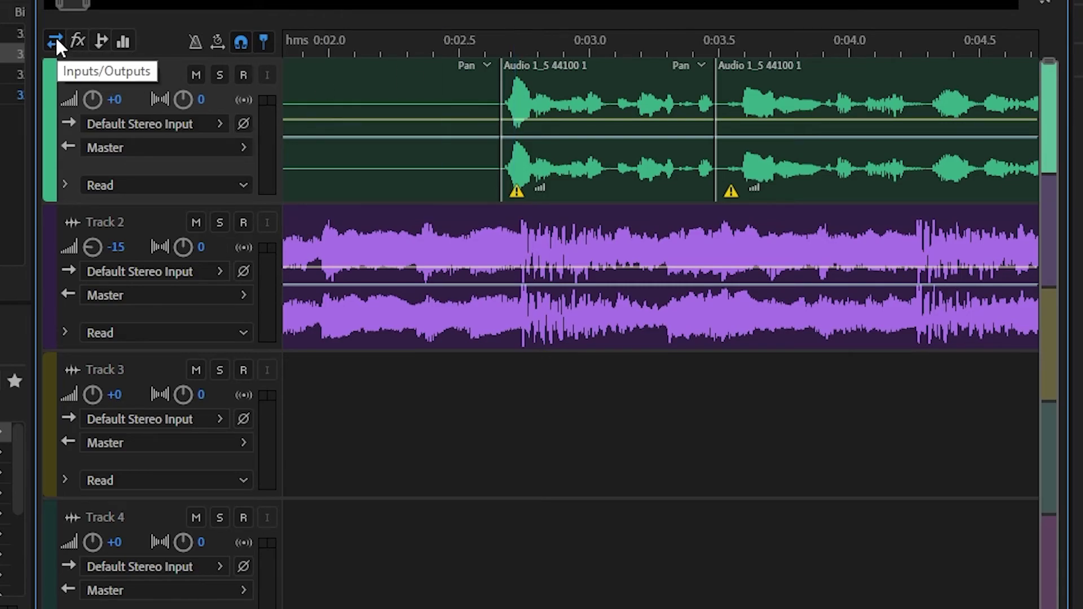
pyautogui.click(604, 98)
pyautogui.press('Delete')
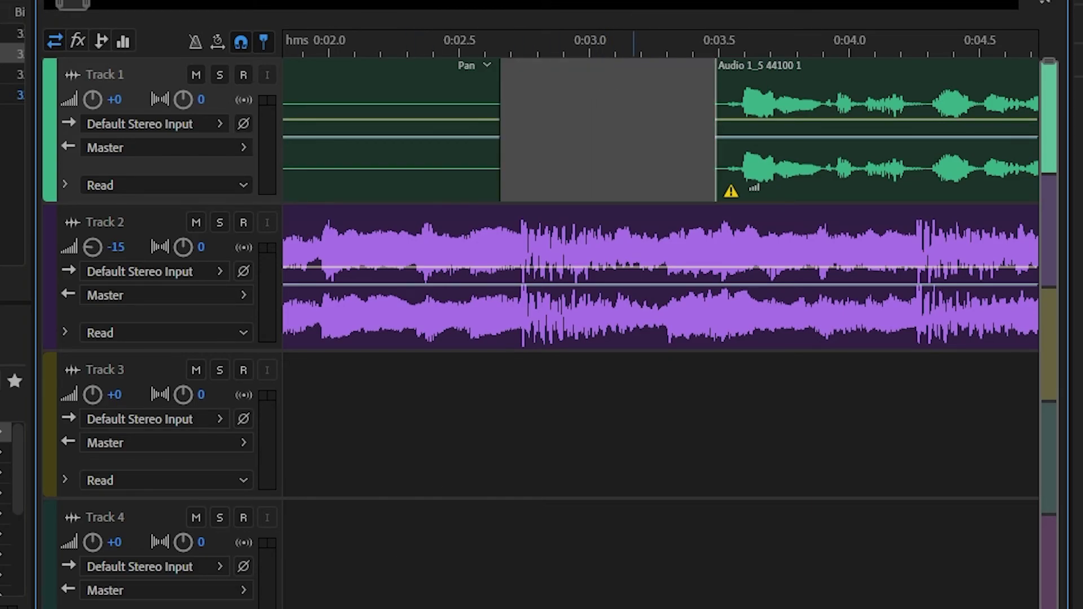
# Step: Move the last slice onto Track 3 and shift the first slice to about 0:02.4
pyautogui.scroll(-5, 665, 580)
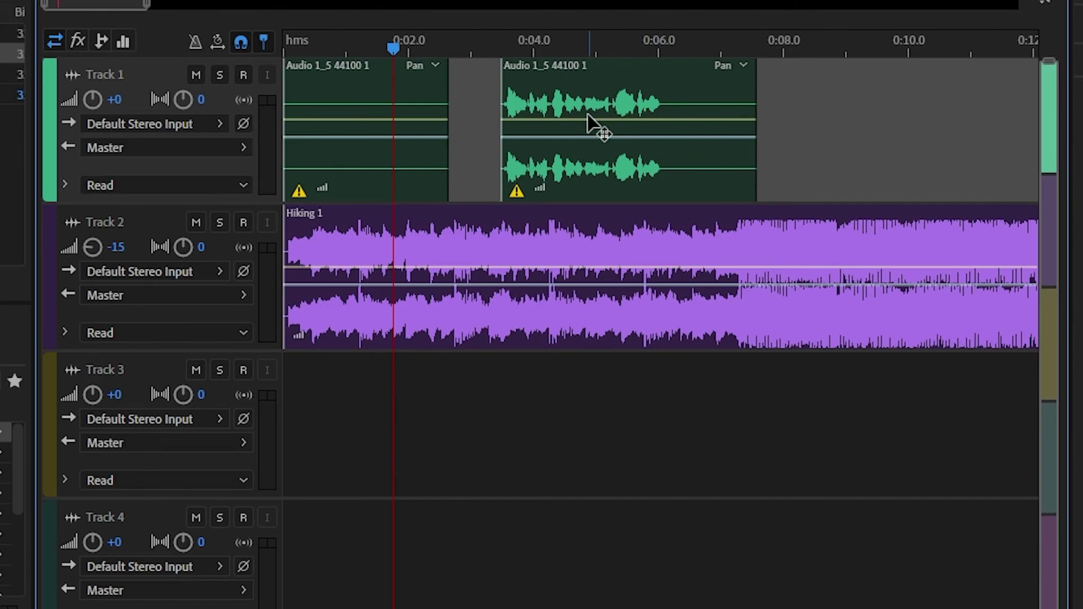
pyautogui.moveTo(592, 121); pyautogui.dragTo(678, 407)
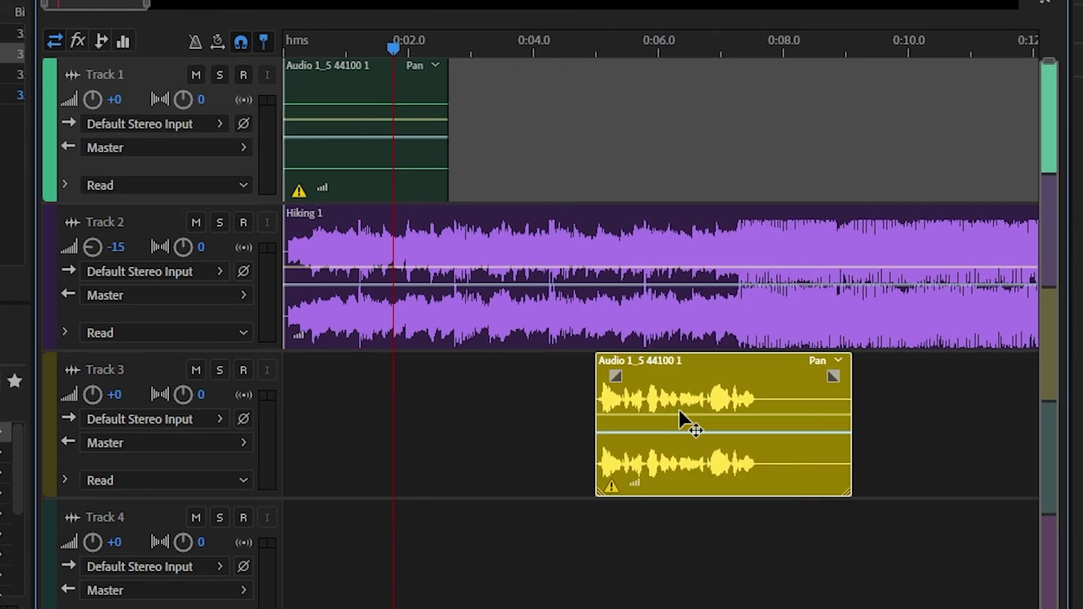
pyautogui.moveTo(416, 113); pyautogui.dragTo(545, 111)
pyautogui.click(545, 1)
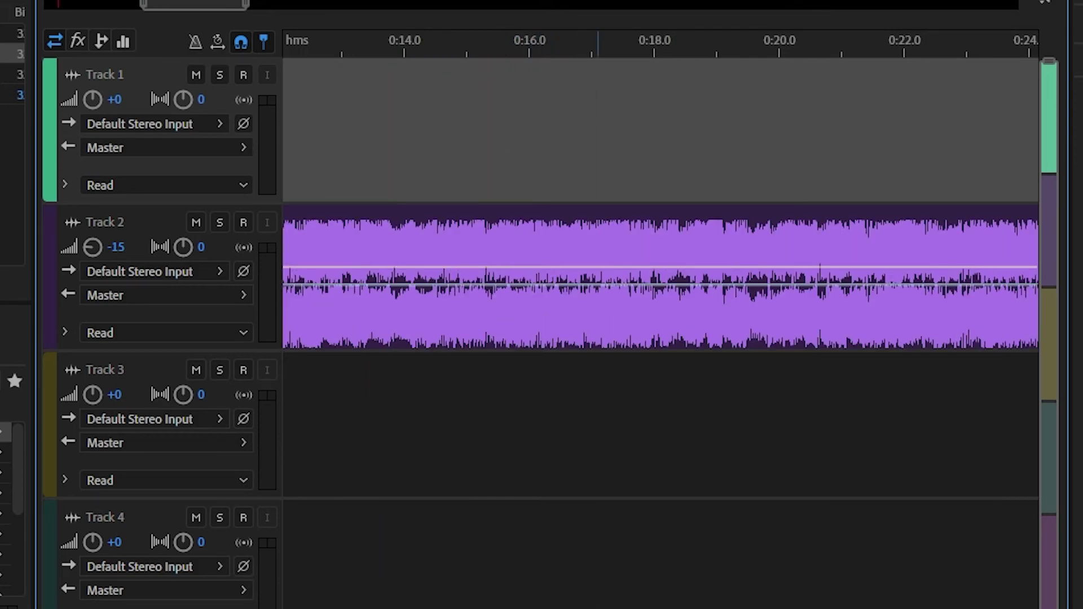
pyautogui.moveTo(195, 3); pyautogui.dragTo(96, 3)
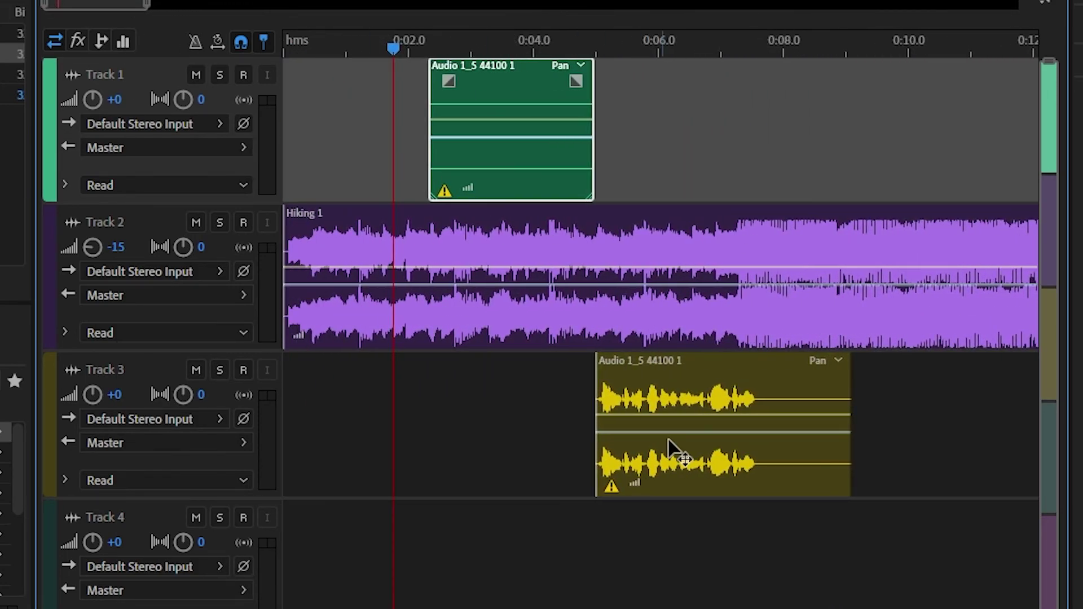